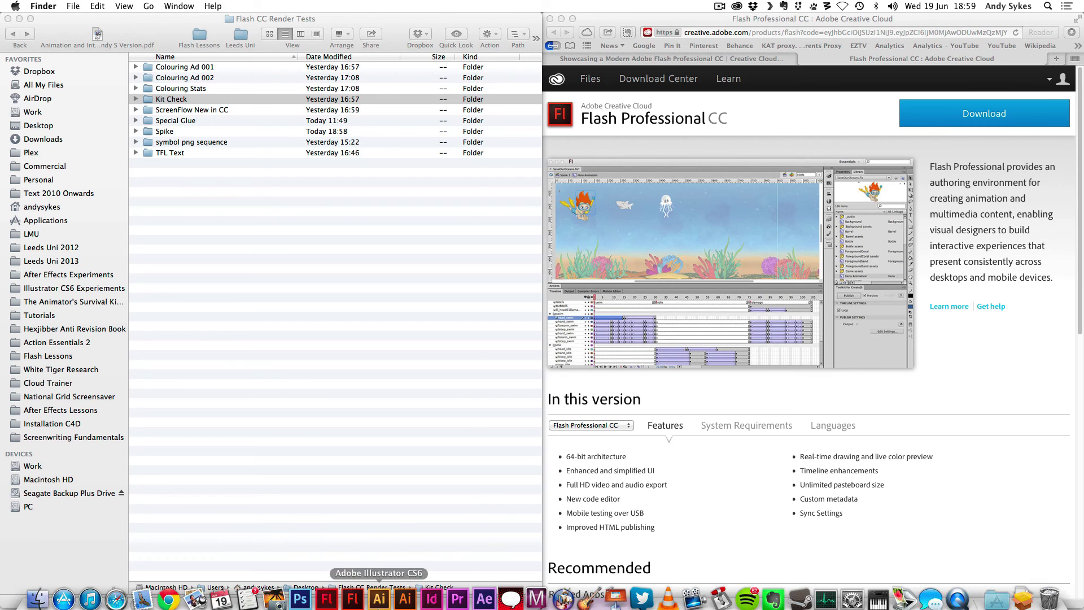
Step: Launch Flash Professional CC from the Dock and wait for its Welcome screen
{"action": "left_click", "coordinate": [353, 590]}
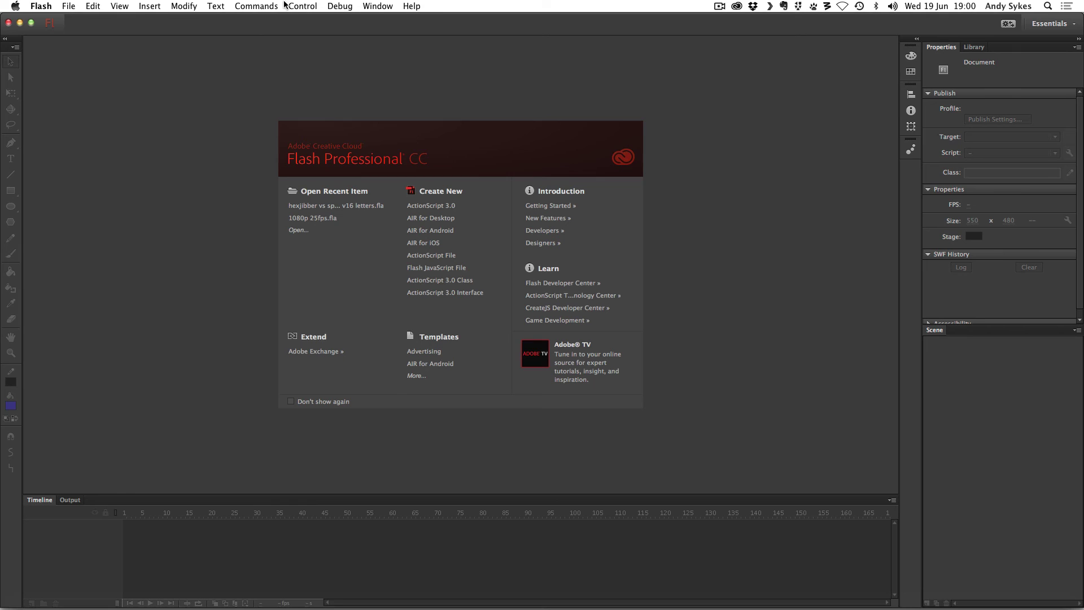
Step: In Preferences, try the Light interface theme, then switch back to Dark with Enable Shading ticked
{"action": "left_click", "coordinate": [66, 5]}
{"action": "mouse_move", "coordinate": [41, 6]}
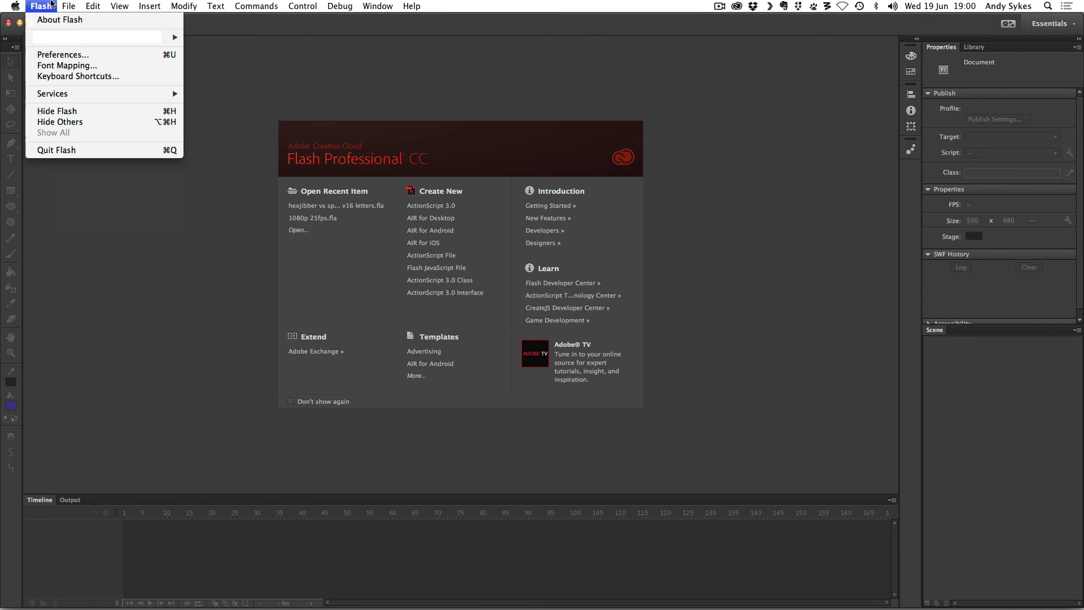
{"action": "left_click", "coordinate": [61, 55]}
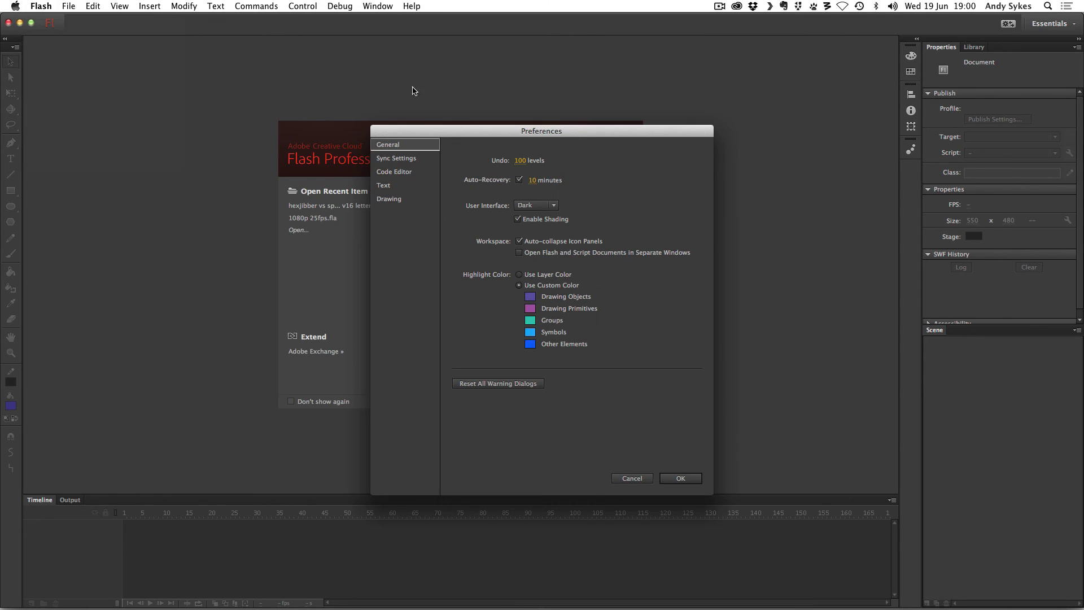
{"action": "left_click", "coordinate": [536, 205]}
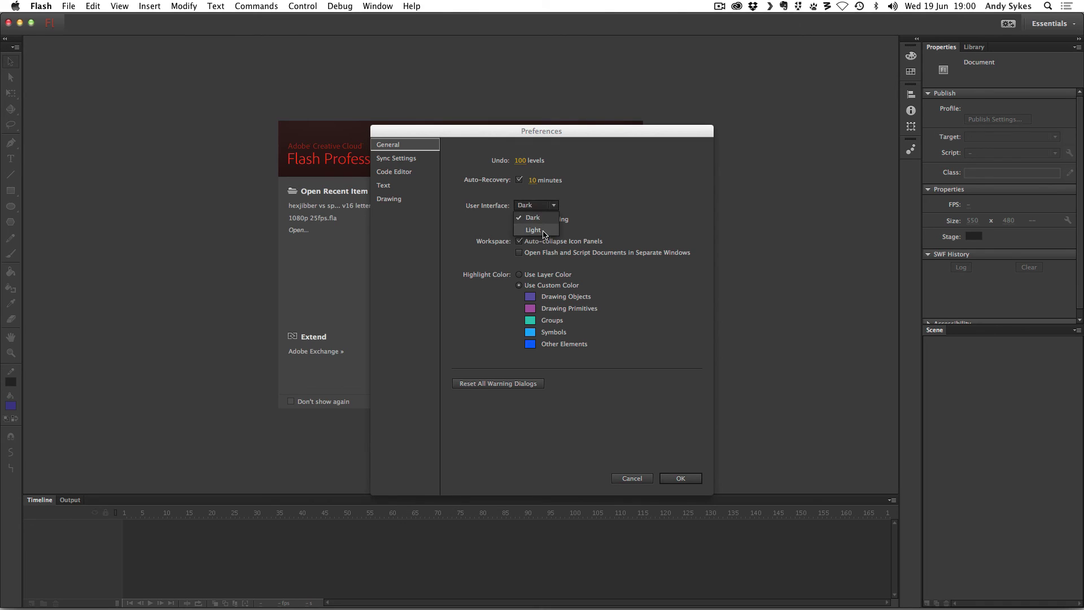
{"action": "left_click", "coordinate": [545, 234]}
{"action": "left_click", "coordinate": [537, 207]}
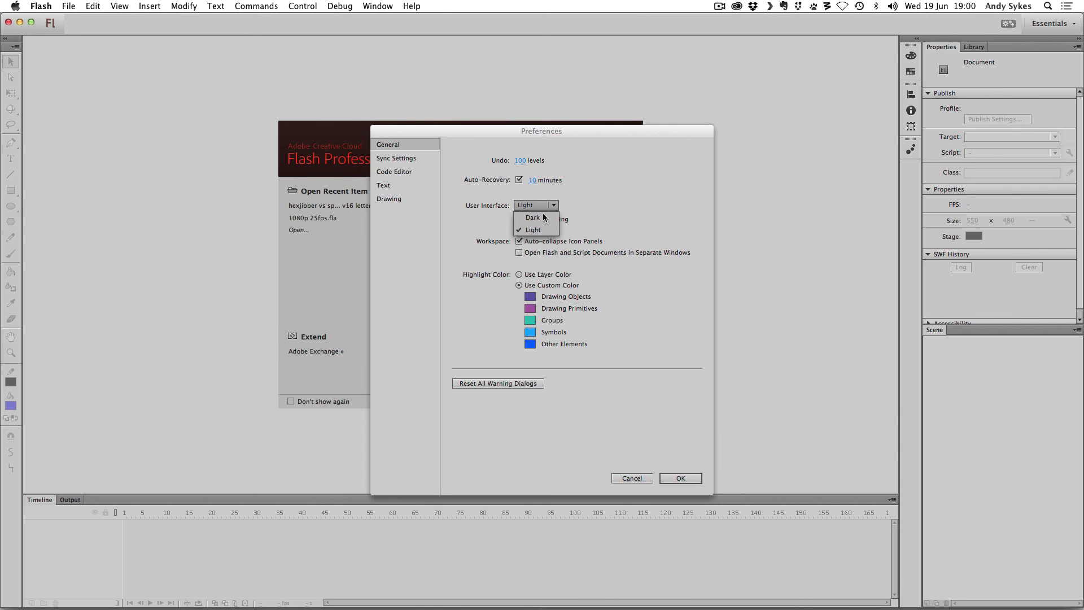
{"action": "left_click", "coordinate": [544, 222]}
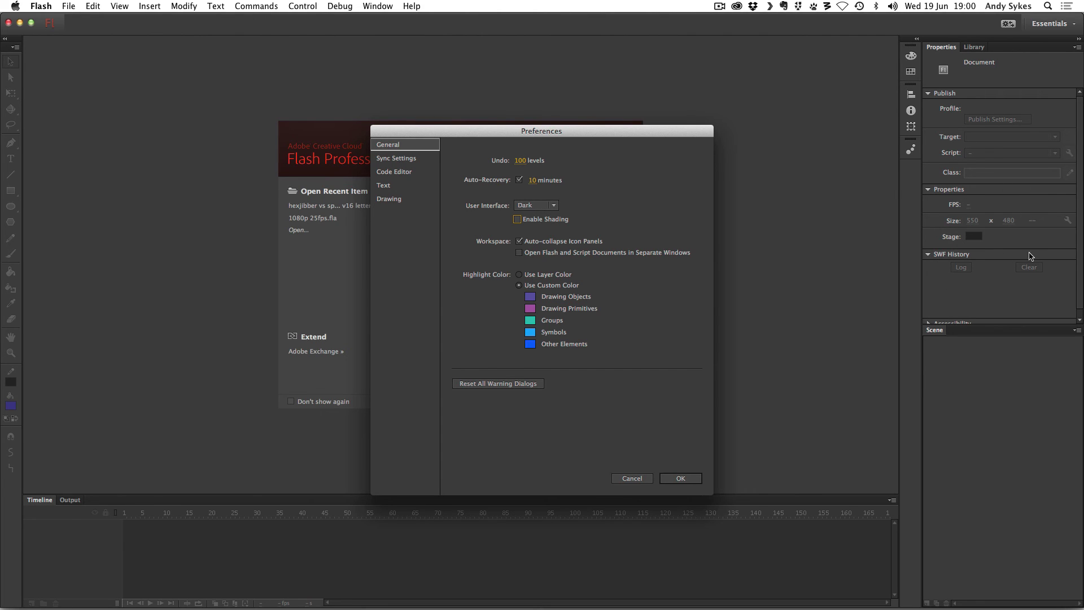
{"action": "left_click", "coordinate": [517, 219]}
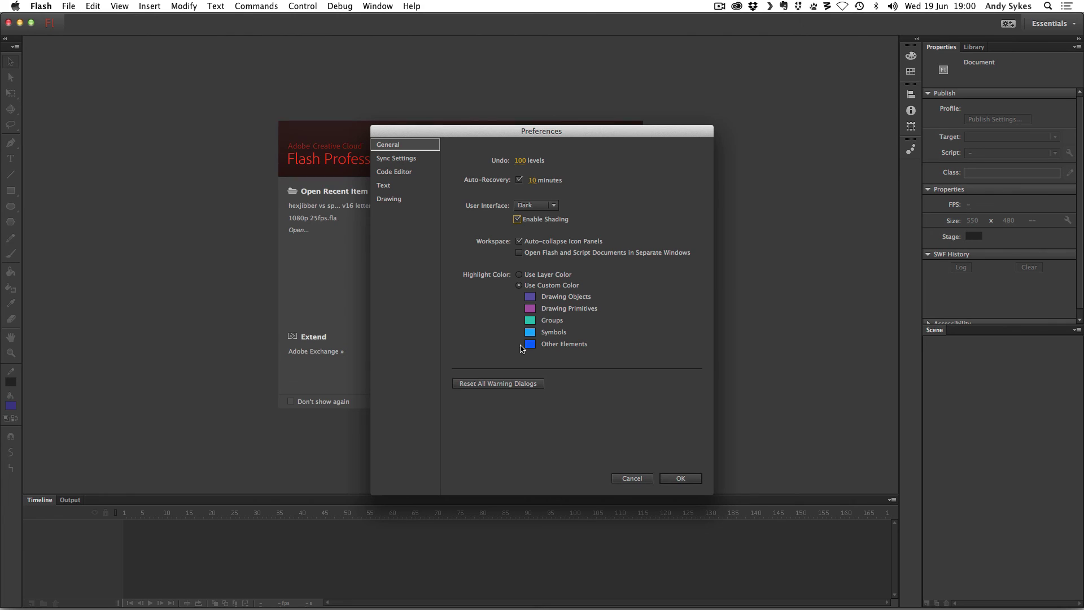
Step: Confirm Preferences, open the recent 'hexjibber vs spike-u v16 letters.fla' and dismiss the ActionScript 2.0 warning
{"action": "left_click", "coordinate": [690, 478]}
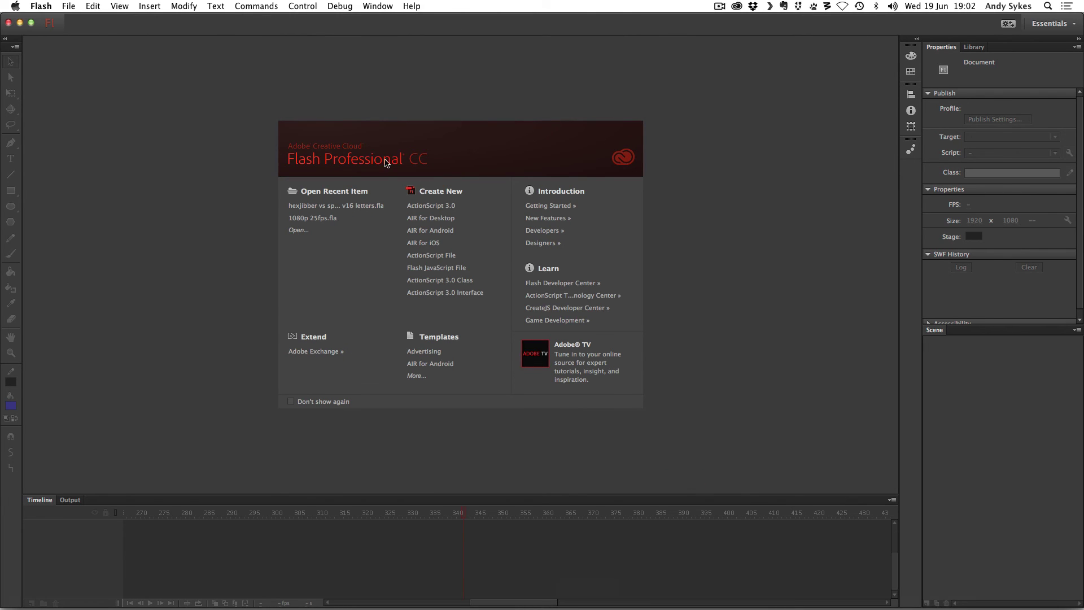
{"action": "left_click", "coordinate": [379, 208]}
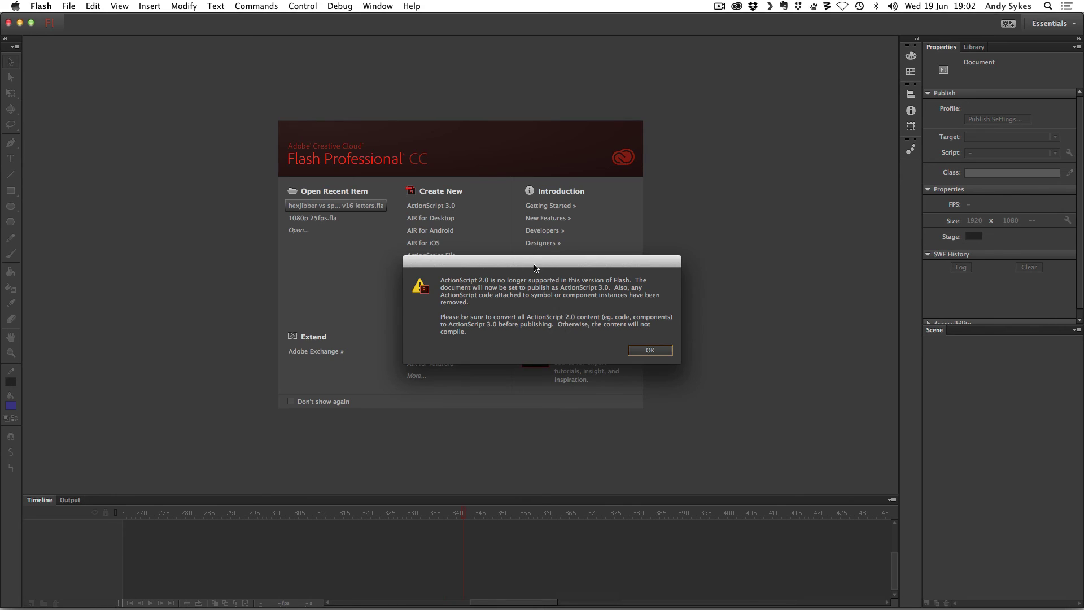
{"action": "left_click_drag", "start_coordinate": [436, 299], "coordinate": [461, 296]}
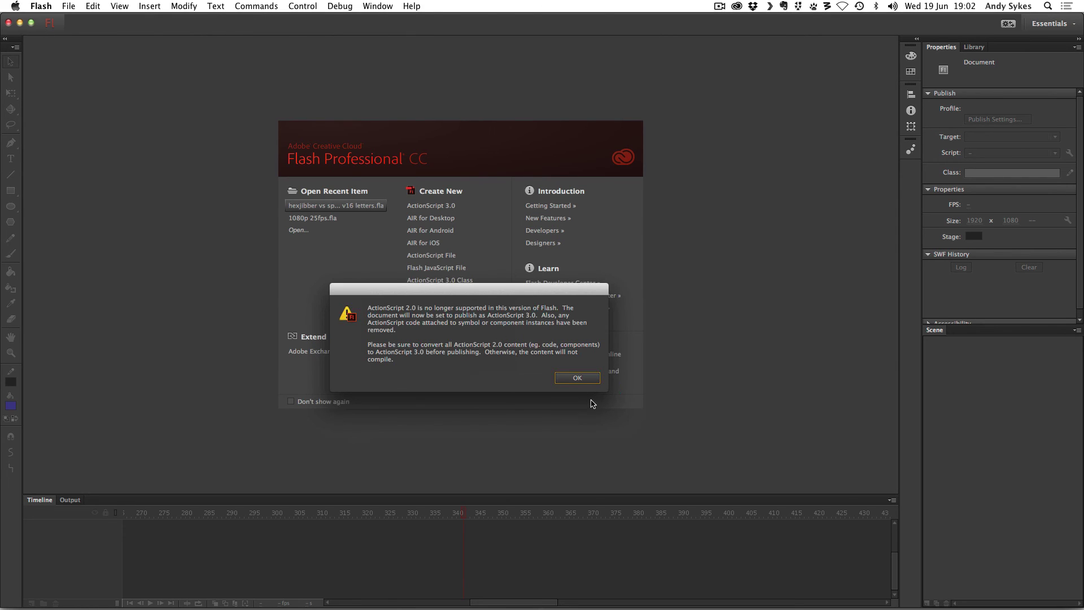
{"action": "left_click", "coordinate": [578, 380]}
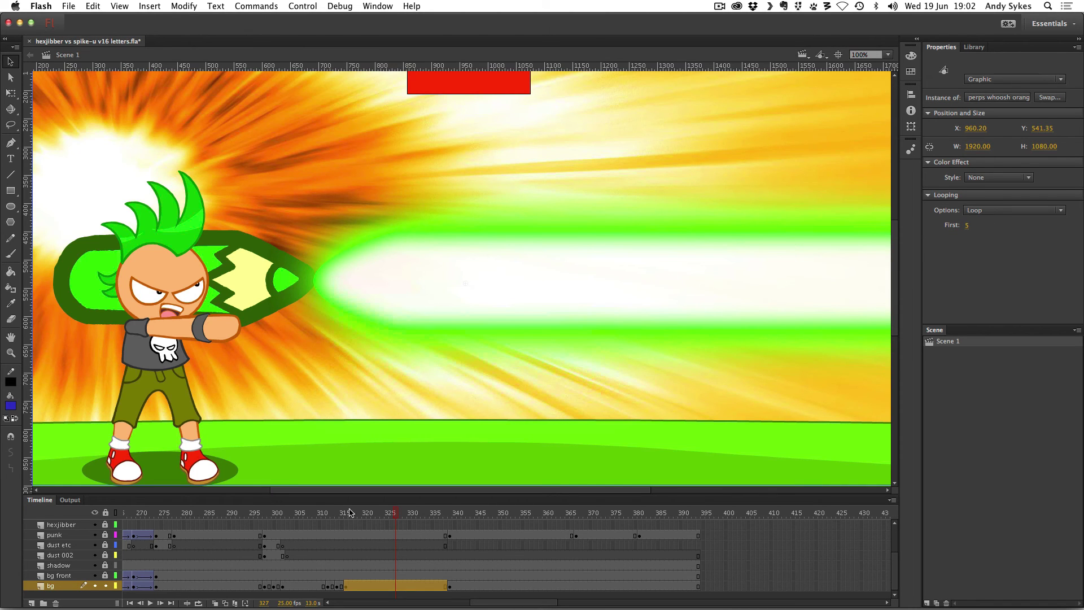
Step: Scrub the timeline, zoom the stage to 50% and put the playhead on frame 251
{"action": "left_click_drag", "start_coordinate": [353, 513], "coordinate": [452, 522]}
{"action": "key", "text": "super+minus"}
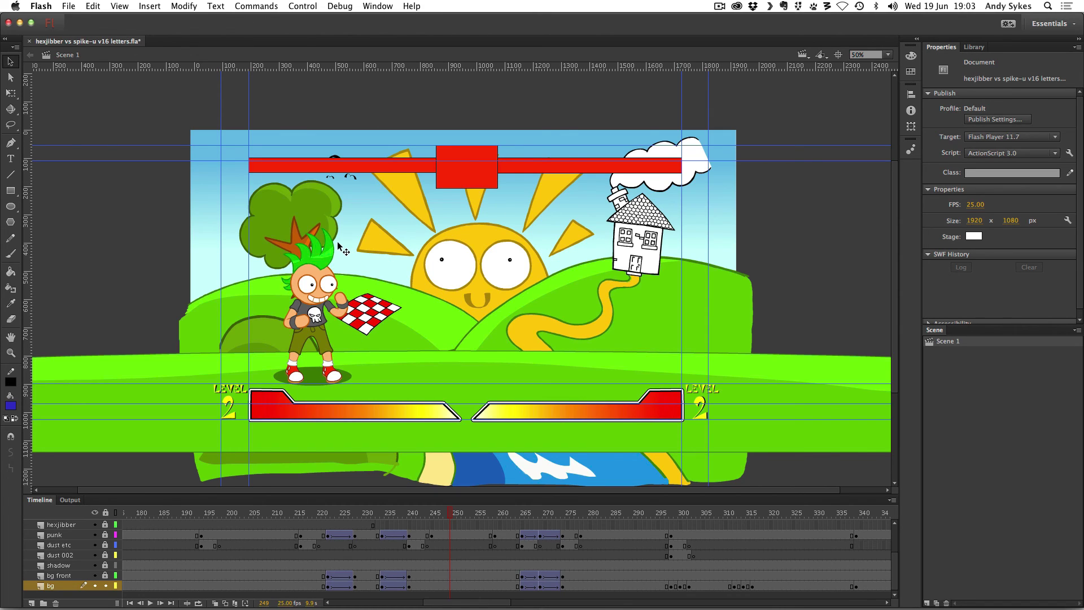
{"action": "left_click", "coordinate": [460, 517]}
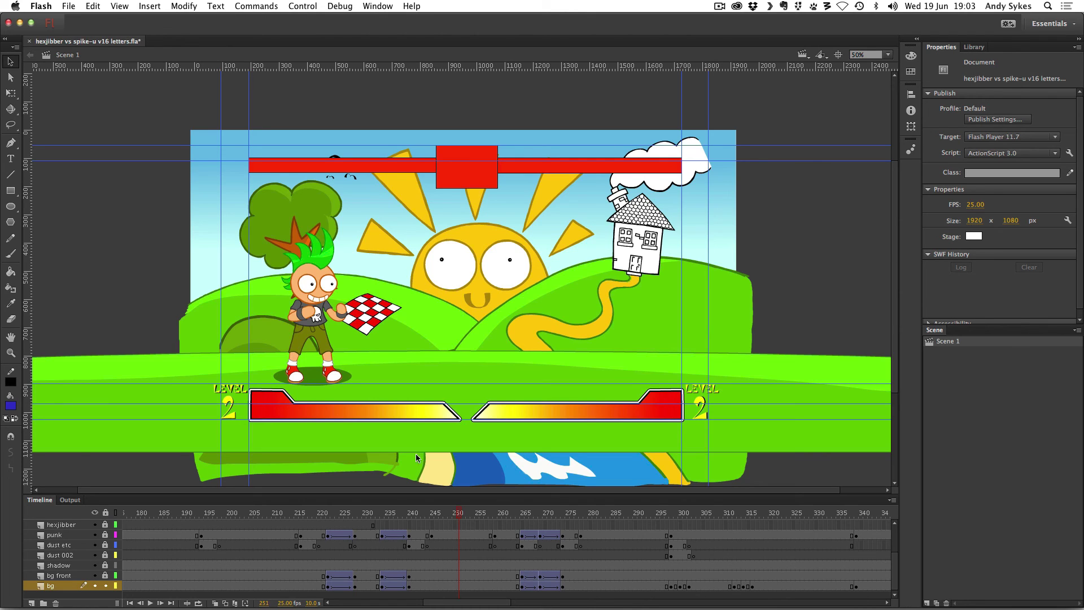
Step: Export the animation as 1920×1080 video with Convert video in Adobe Media Encoder checked
{"action": "left_click", "coordinate": [70, 5]}
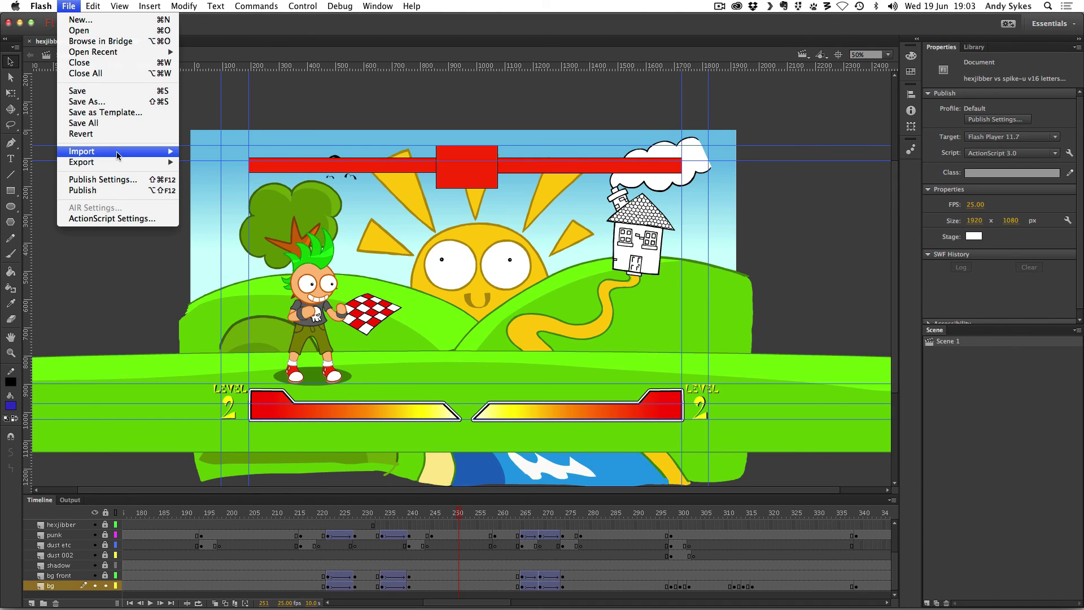
{"action": "mouse_move", "coordinate": [124, 162]}
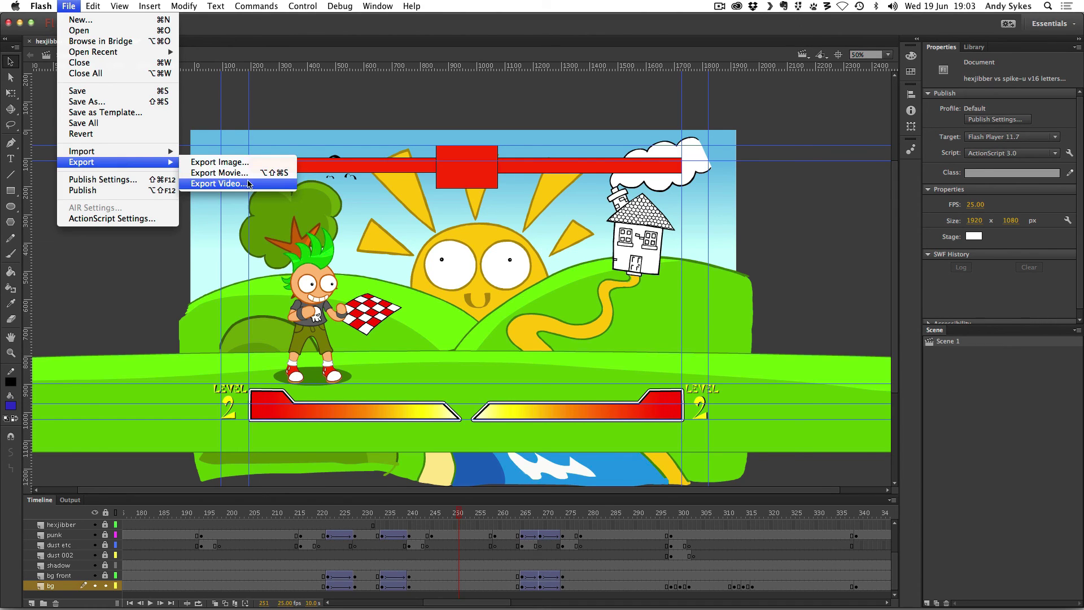
{"action": "left_click", "coordinate": [281, 184]}
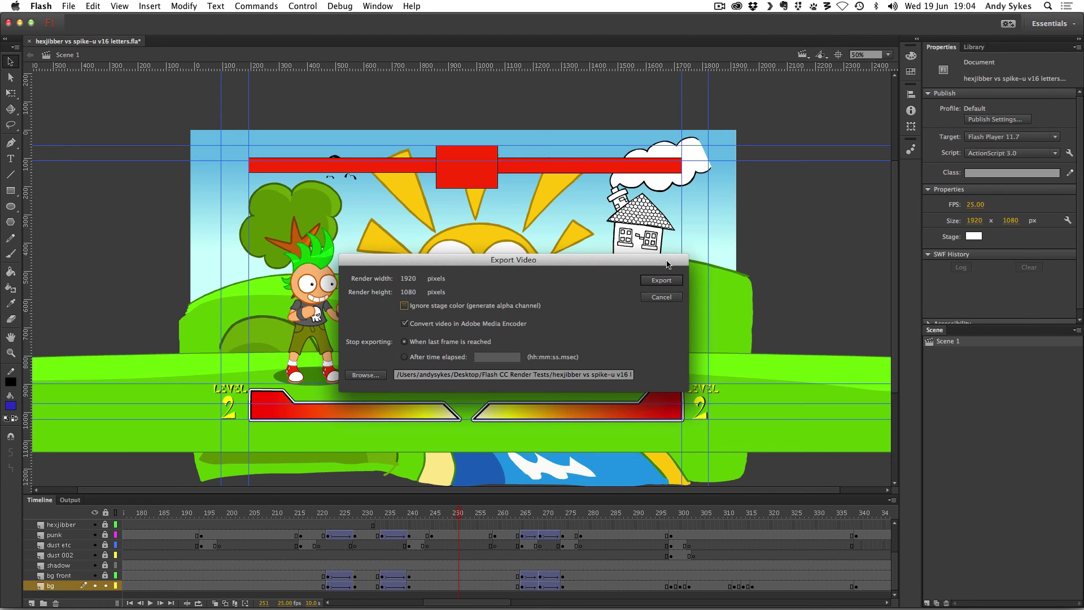
{"action": "left_click", "coordinate": [661, 280]}
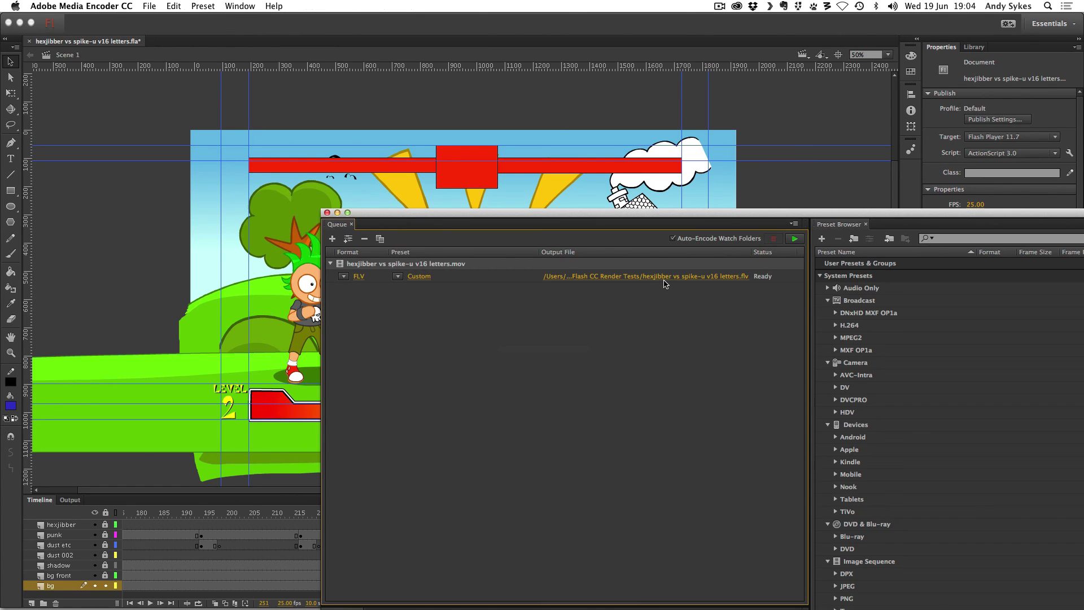
Step: Change the queued item's format from FLV to H.264 and run the queue until it shows Done
{"action": "left_click_drag", "start_coordinate": [541, 215], "coordinate": [325, 111]}
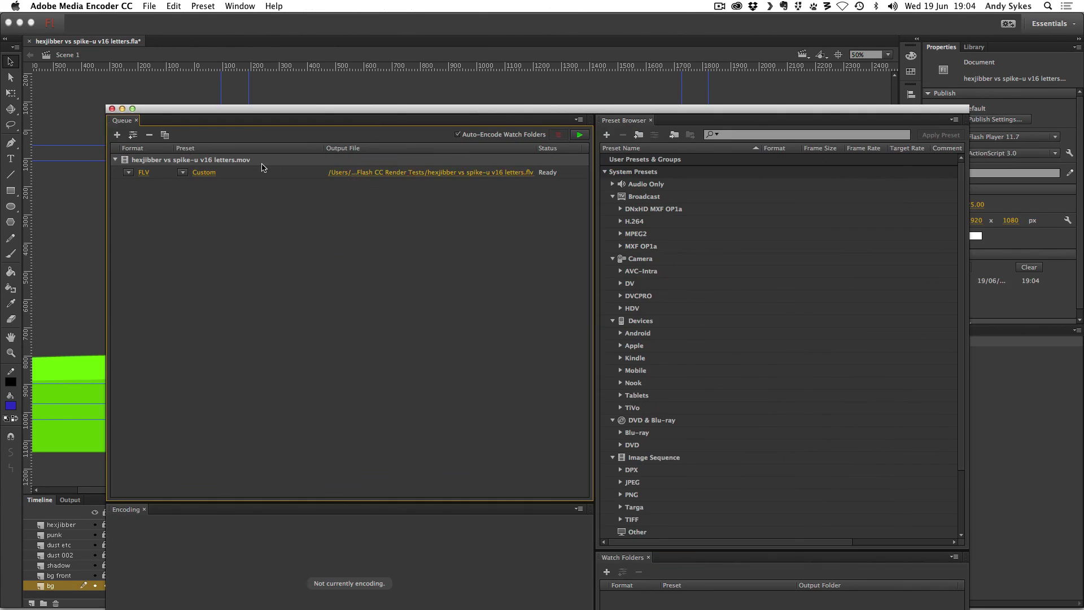
{"action": "left_click", "coordinate": [128, 173]}
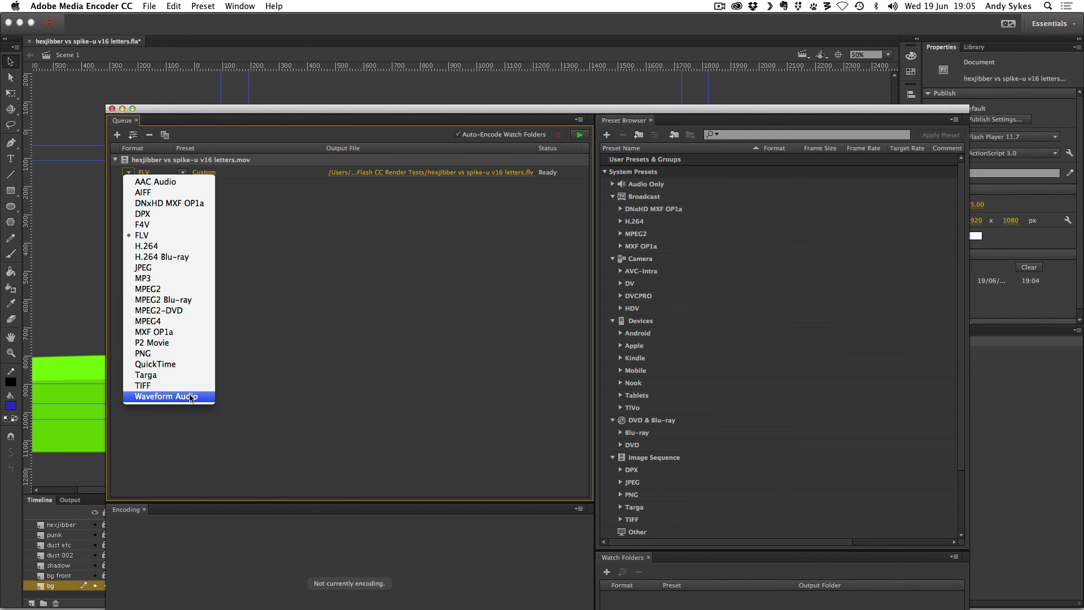
{"action": "left_click", "coordinate": [202, 246]}
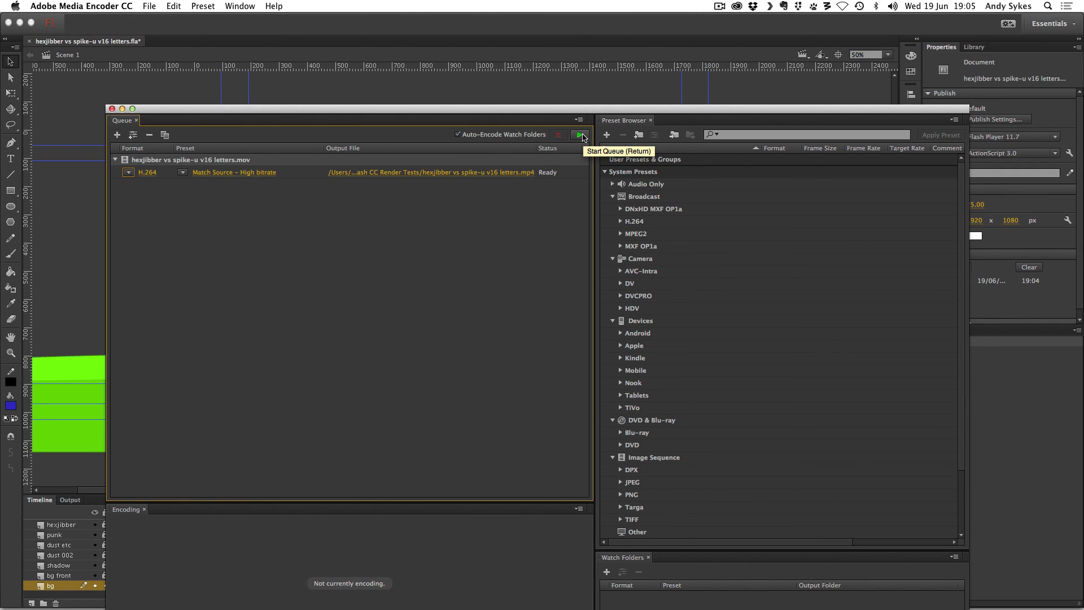
{"action": "left_click", "coordinate": [583, 137]}
{"action": "left_click_drag", "start_coordinate": [384, 108], "coordinate": [364, 18]}
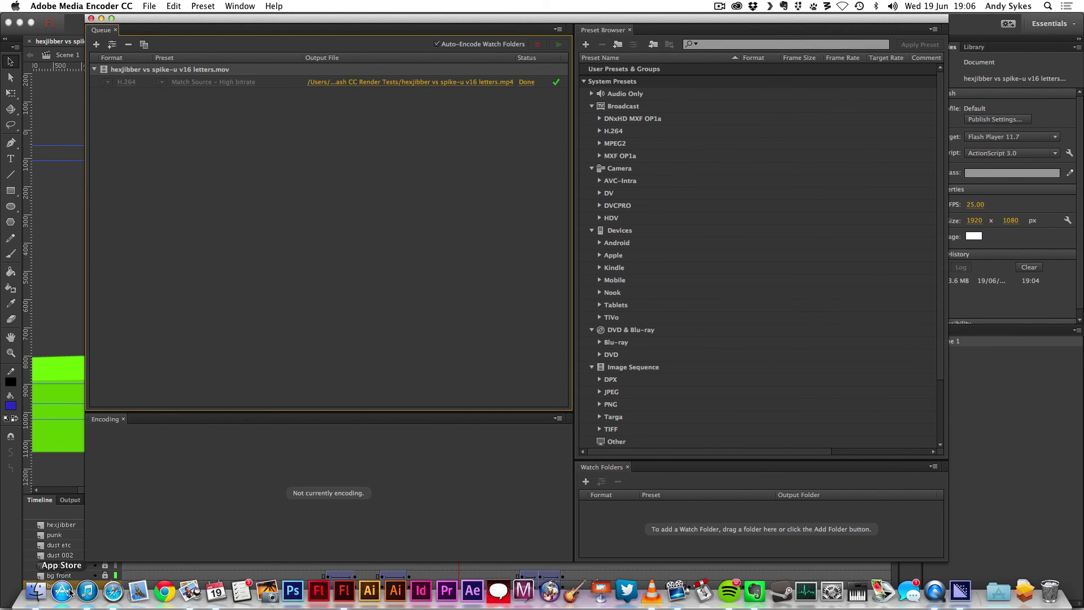
Step: Show the Flash CC Render Tests folder in Finder and select the .mov, then the .mp4 render
{"action": "left_click", "coordinate": [25, 597]}
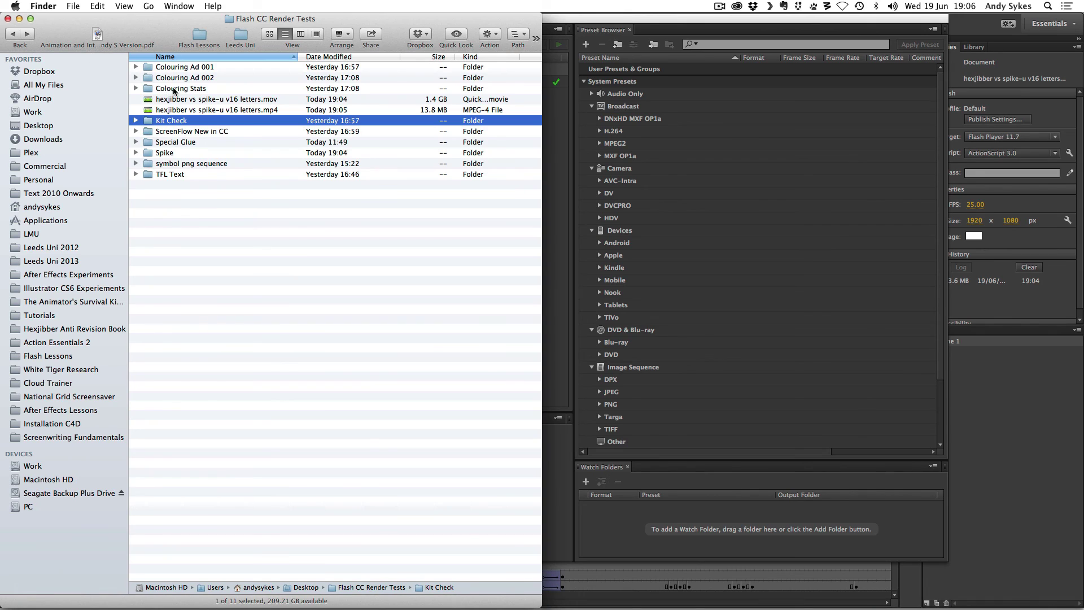
{"action": "left_click", "coordinate": [188, 100]}
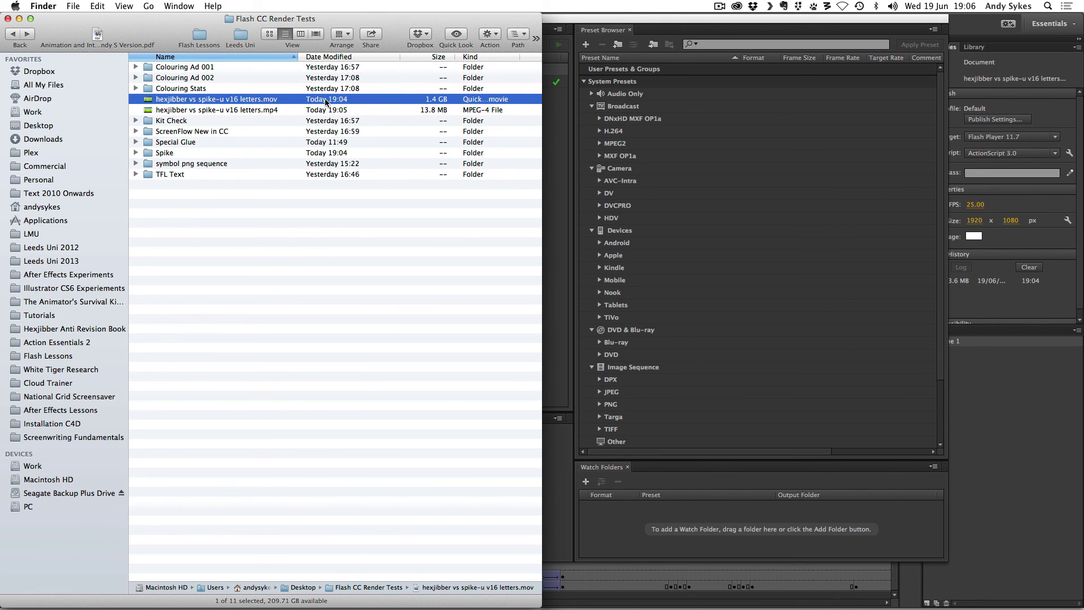
{"action": "left_click", "coordinate": [246, 111]}
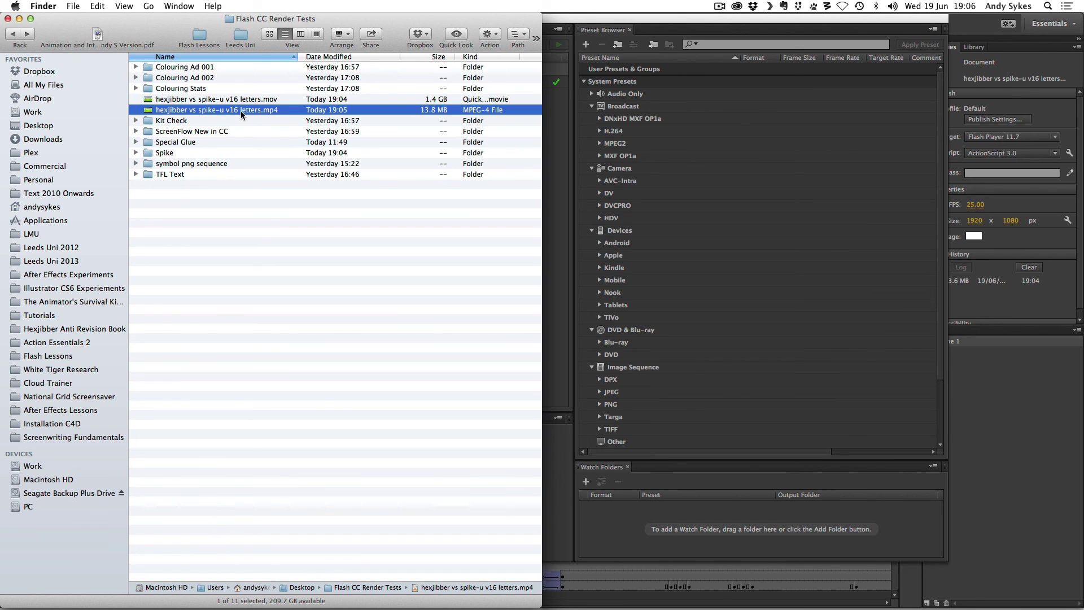
Step: Play the rendered hexjibber .mp4 in VLC to the end, then close the VLC playlist window
{"action": "double_click", "coordinate": [240, 111]}
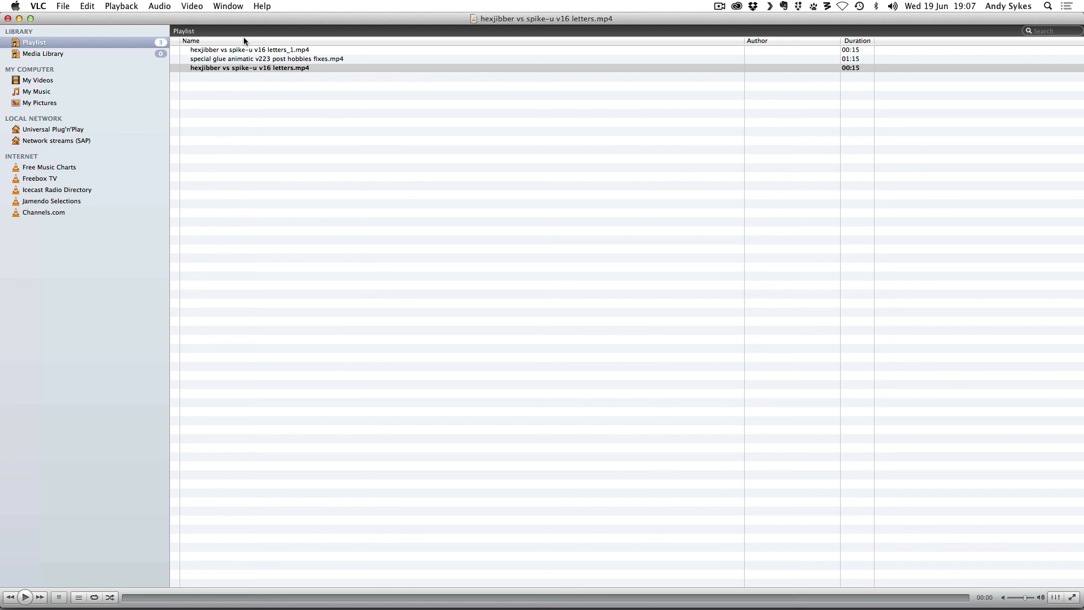
{"action": "left_click", "coordinate": [8, 18]}
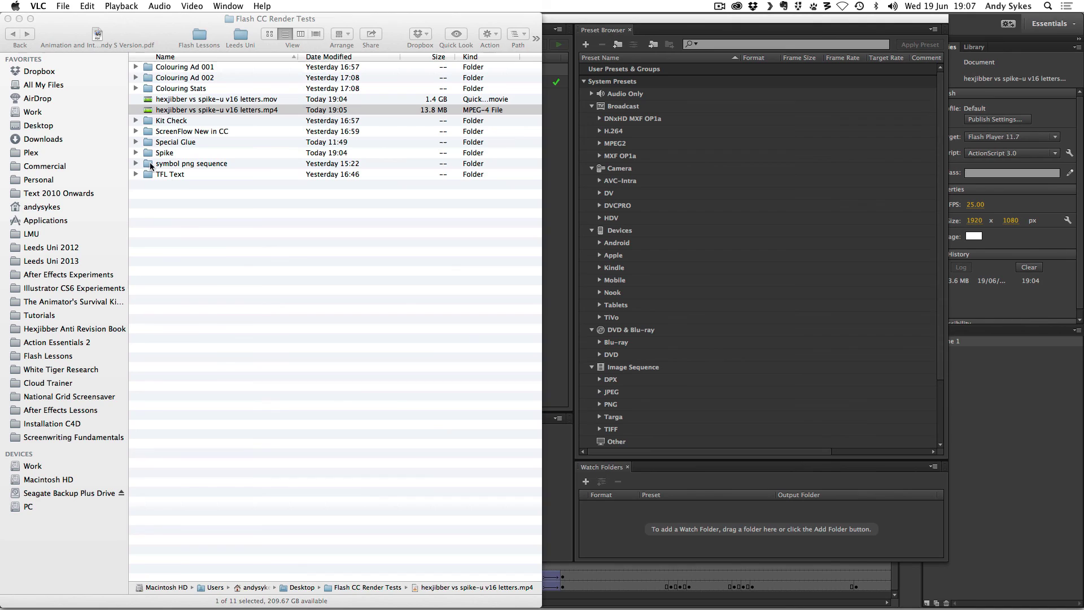
Step: Make the shadow, bg front and bg layers guide layers, then scrub the punk layer from frame 259
{"action": "left_click", "coordinate": [392, 398]}
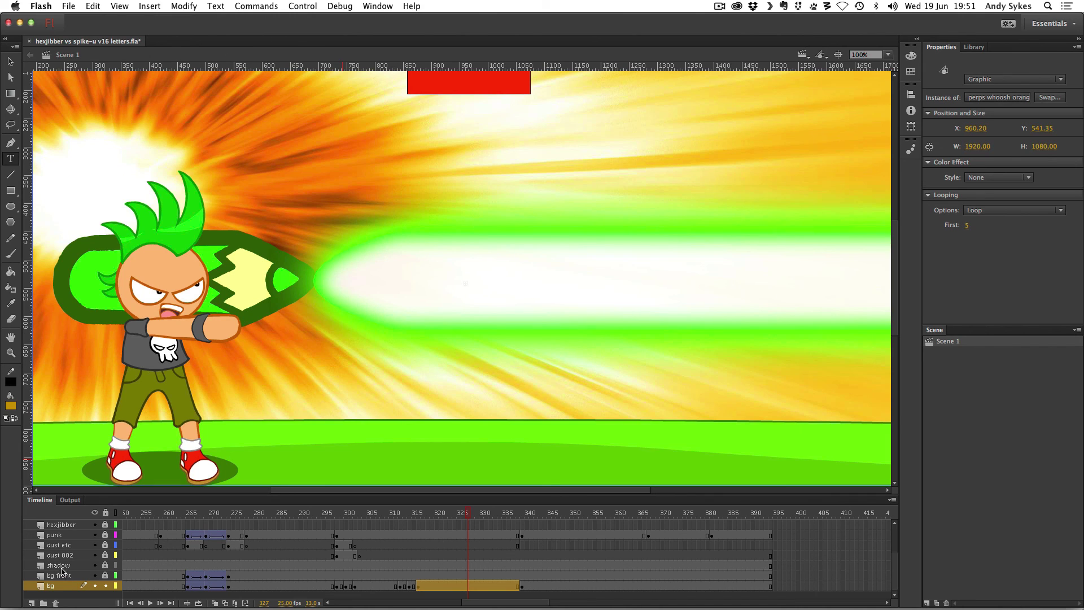
{"action": "left_click", "coordinate": [62, 566], "text": "shift"}
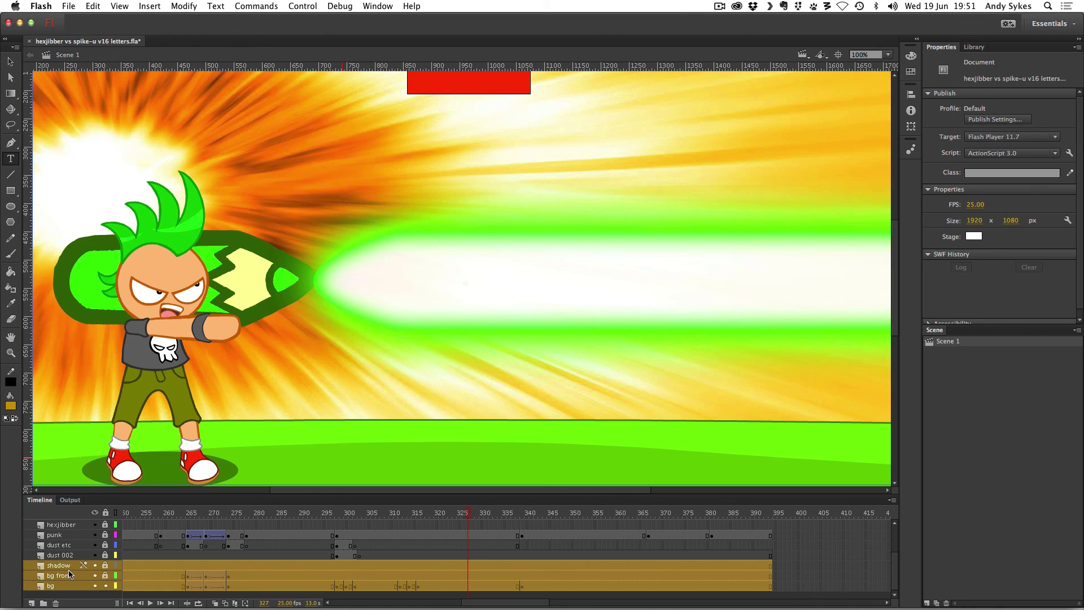
{"action": "right_click", "coordinate": [64, 569]}
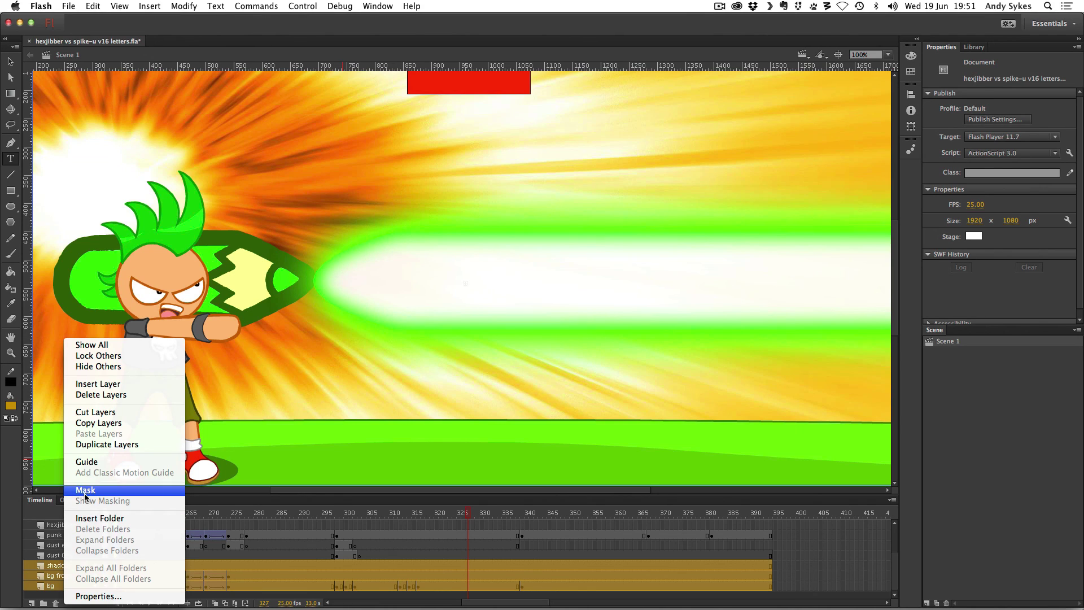
{"action": "left_click", "coordinate": [90, 465]}
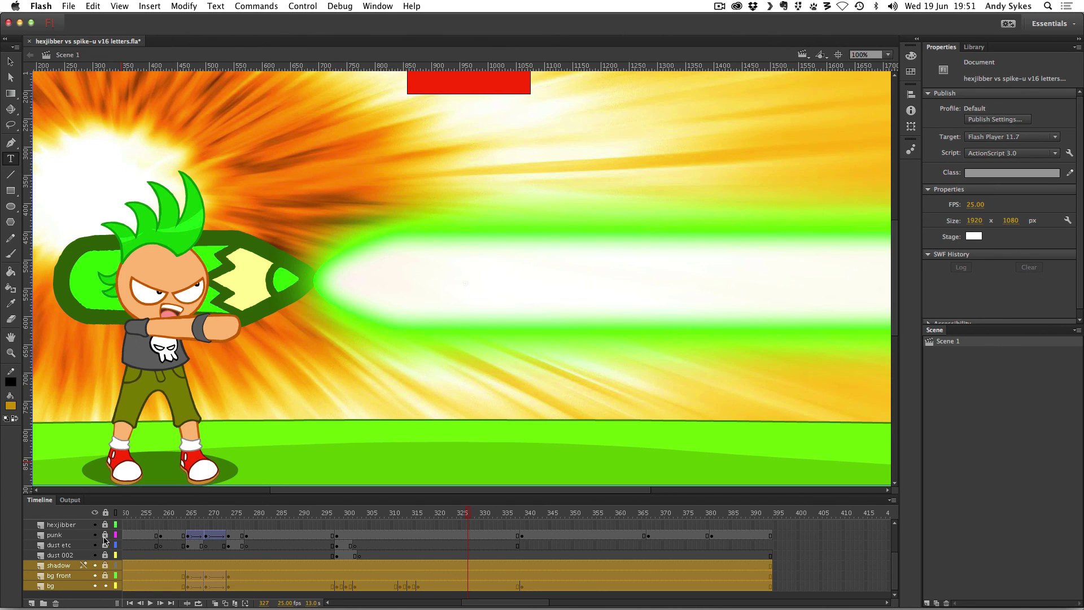
{"action": "left_click", "coordinate": [161, 535]}
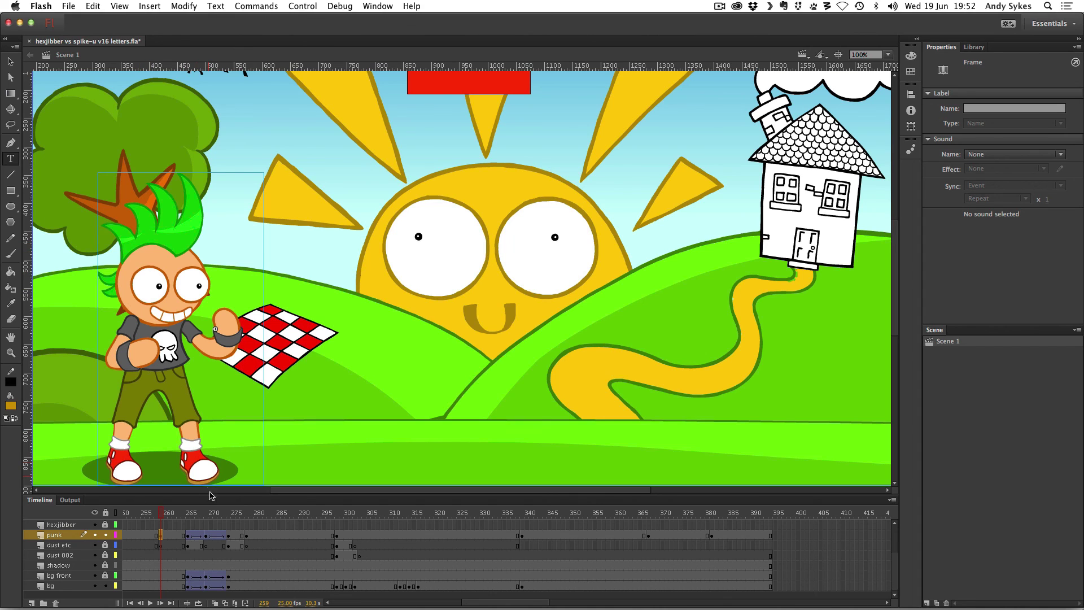
{"action": "left_click_drag", "start_coordinate": [149, 511], "coordinate": [292, 521]}
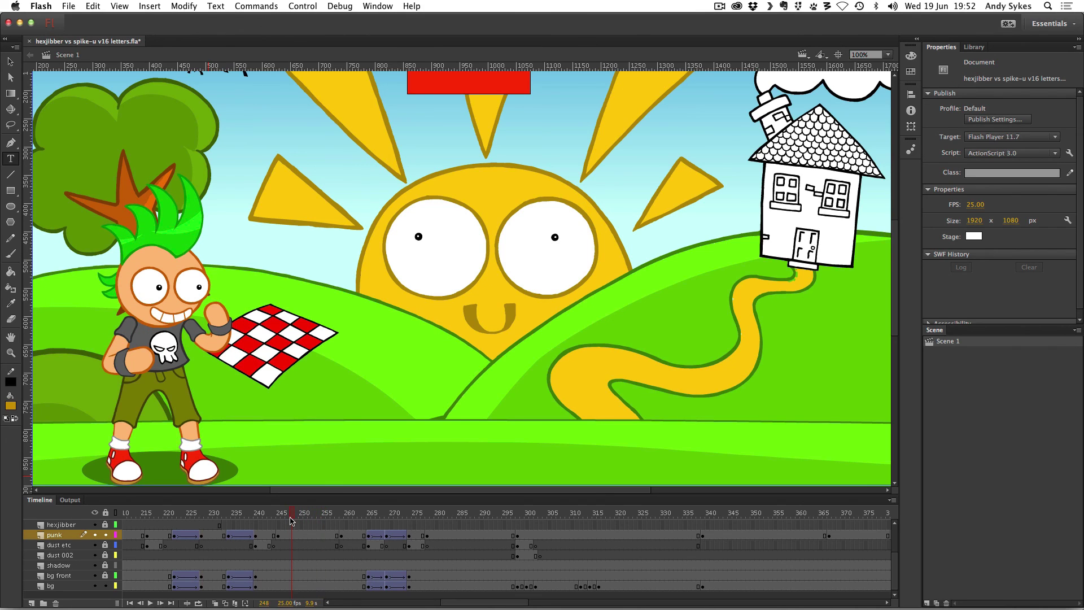
Step: Select the punk symbol on the stage at frame 249 of the punk layer
{"action": "left_click", "coordinate": [296, 535]}
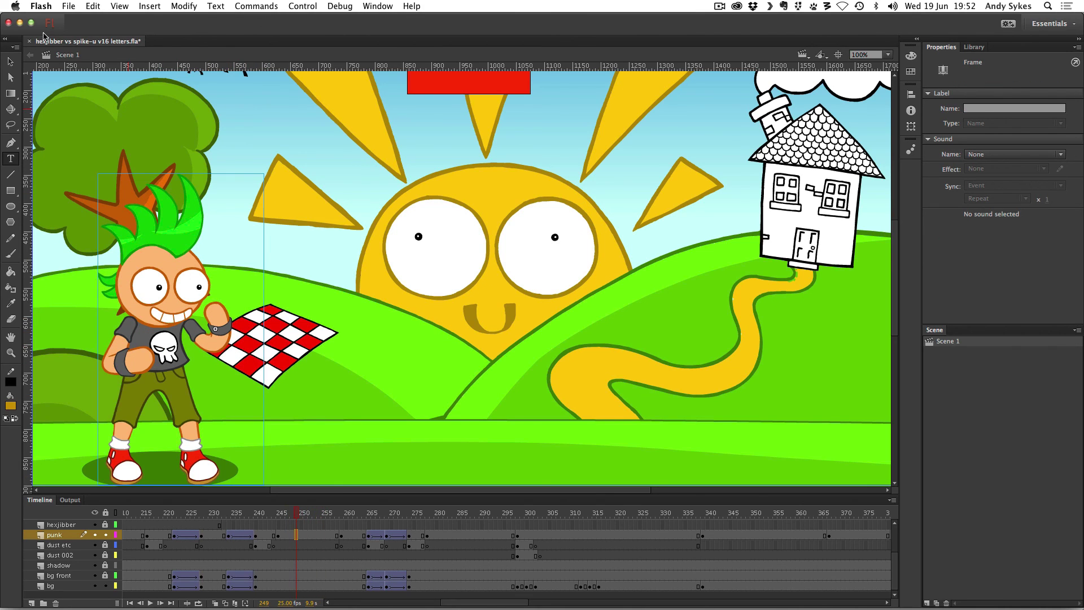
{"action": "left_click", "coordinate": [12, 61]}
{"action": "left_click", "coordinate": [182, 292]}
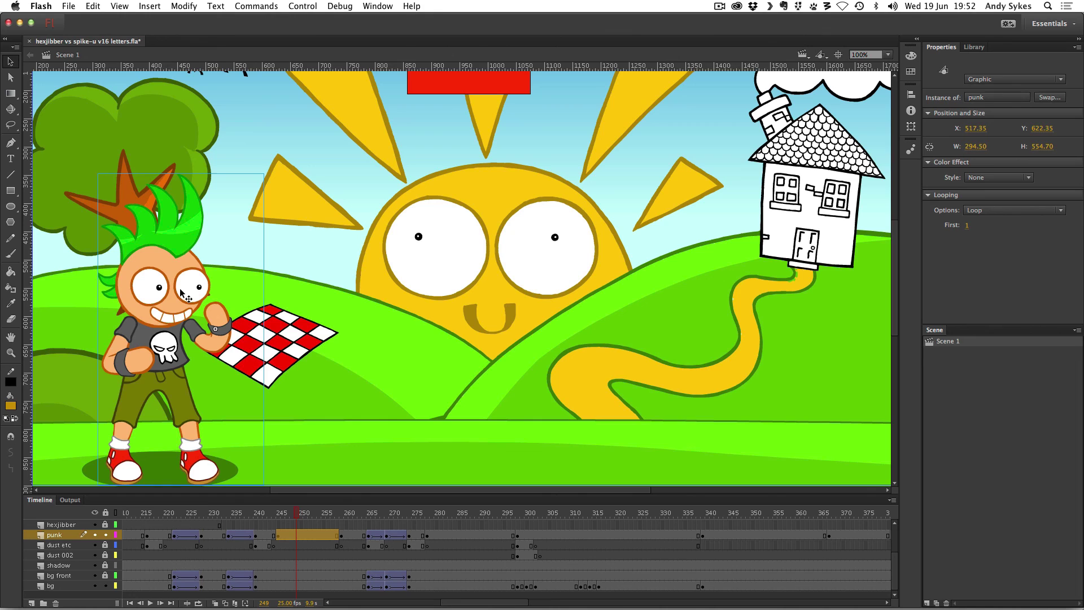
{"action": "right_click", "coordinate": [181, 291]}
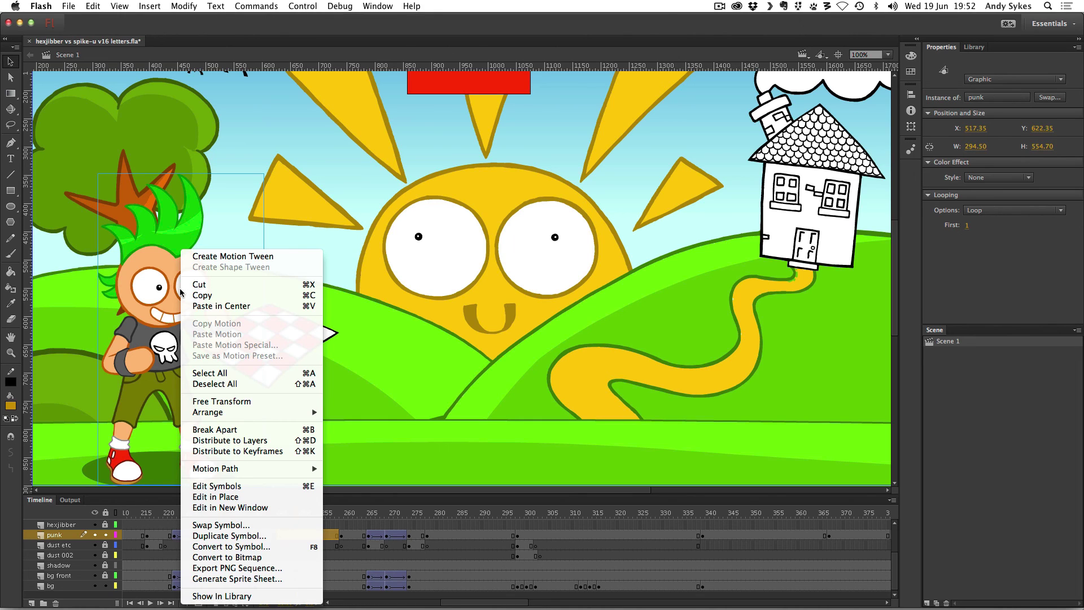
Step: Export the symbol as a 12-frame 295×559 PNG sequence into a new 'punk' folder
{"action": "left_click", "coordinate": [301, 572]}
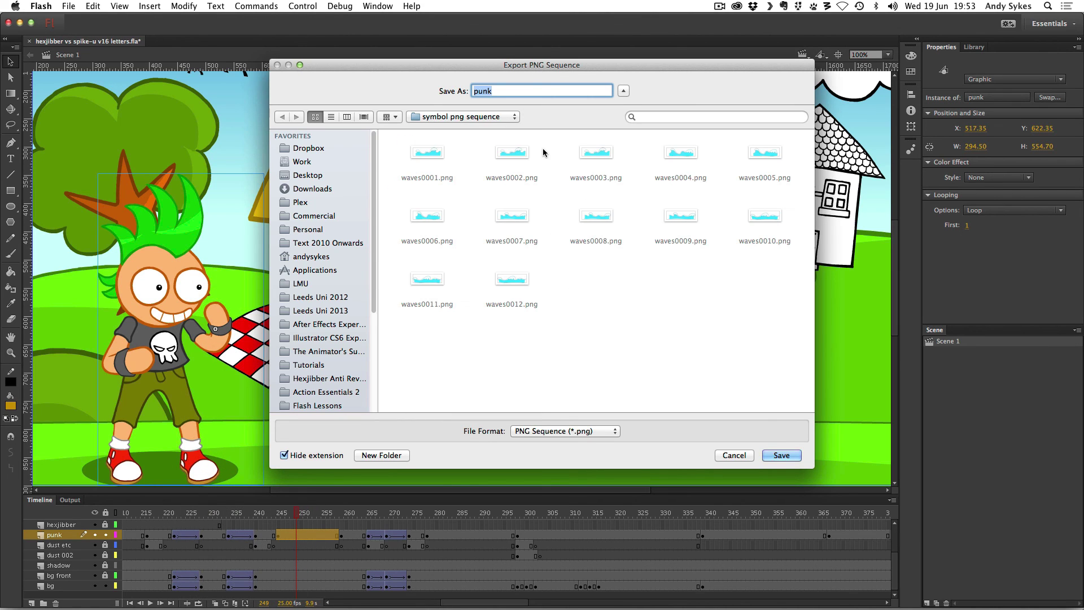
{"action": "left_click", "coordinate": [405, 457]}
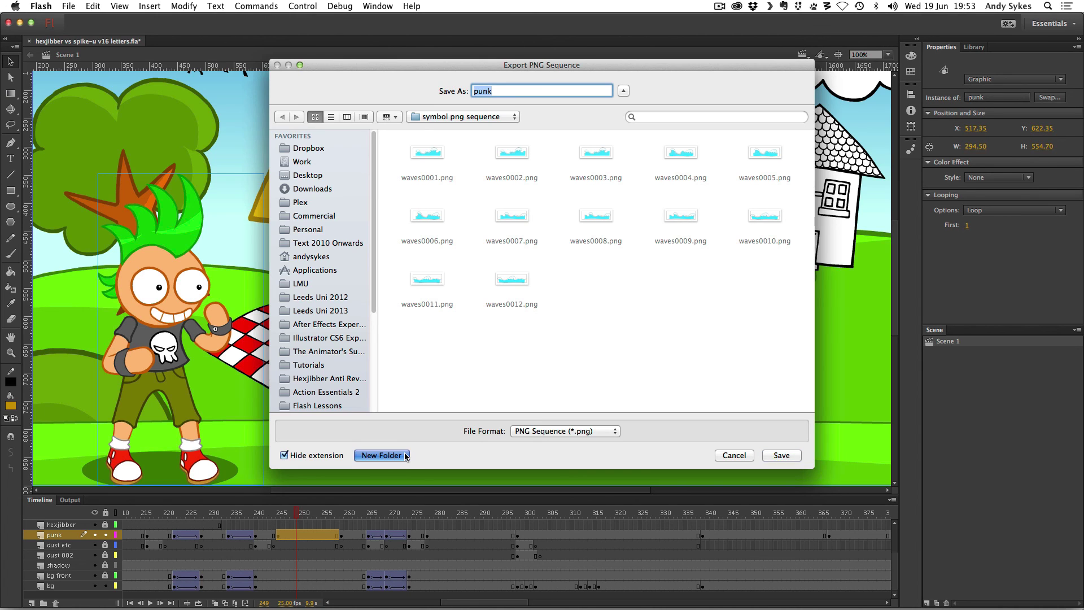
{"action": "type", "text": "punk"}
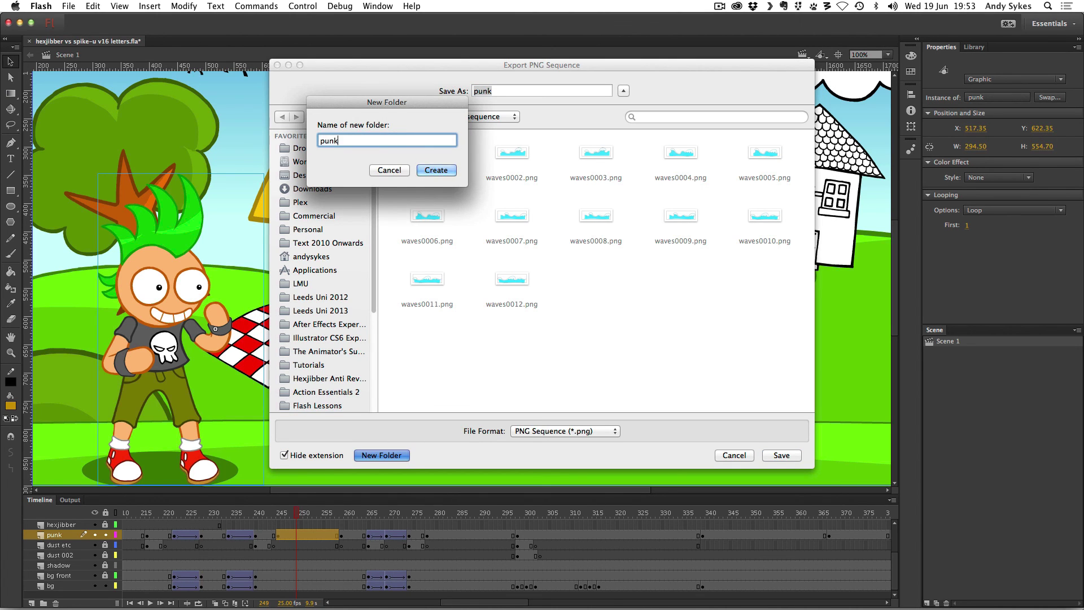
{"action": "key", "text": "Return"}
{"action": "left_click", "coordinate": [798, 456]}
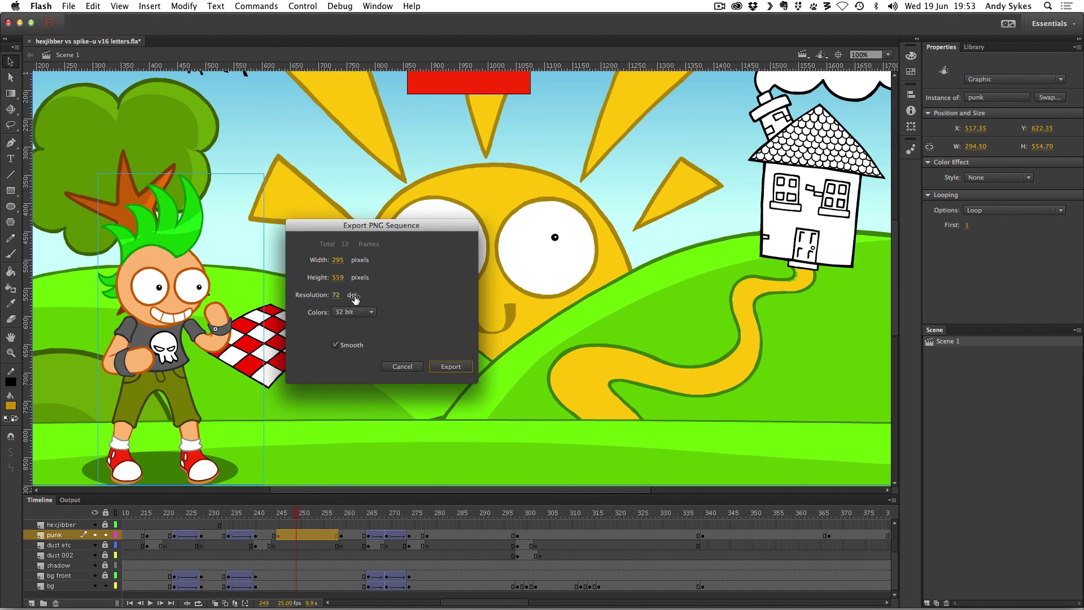
{"action": "left_click", "coordinate": [458, 365]}
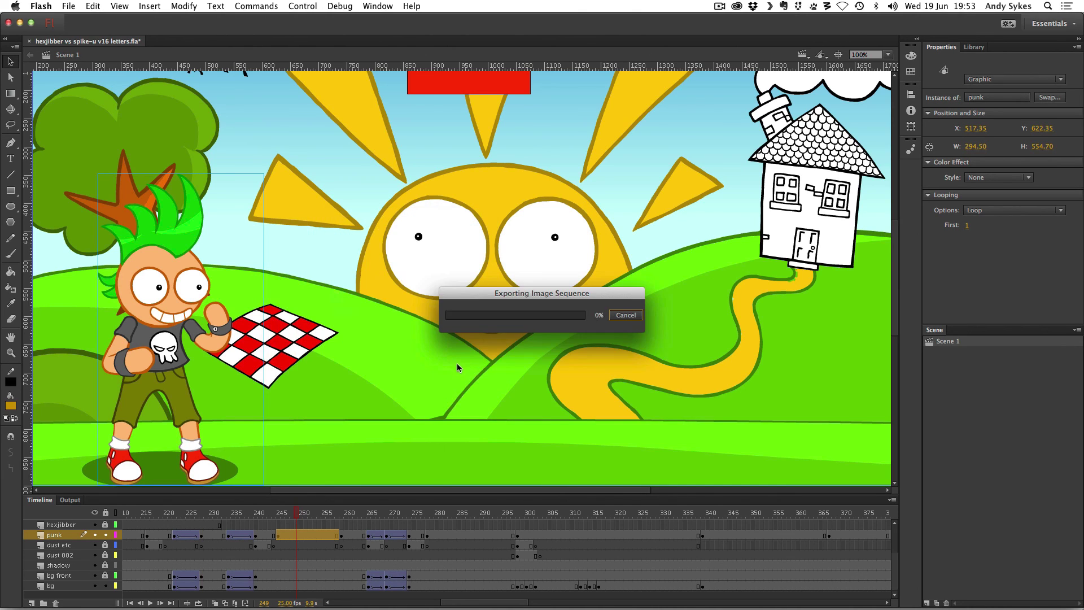
Step: In Finder, open the symbol png sequence > punk folder of exported frames
{"action": "mouse_move", "coordinate": [104, 608]}
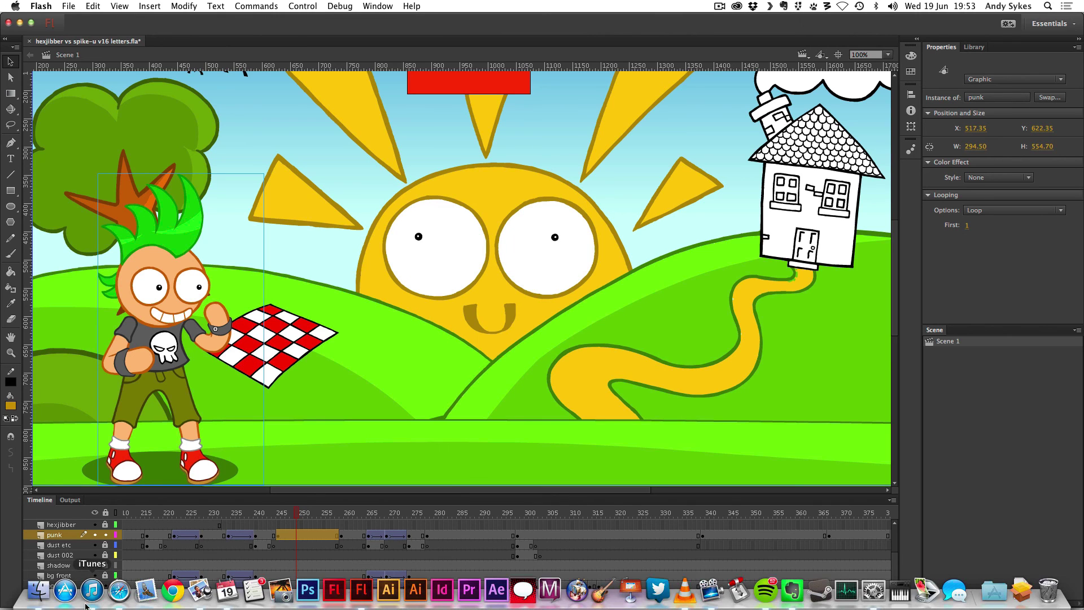
{"action": "left_click", "coordinate": [21, 598]}
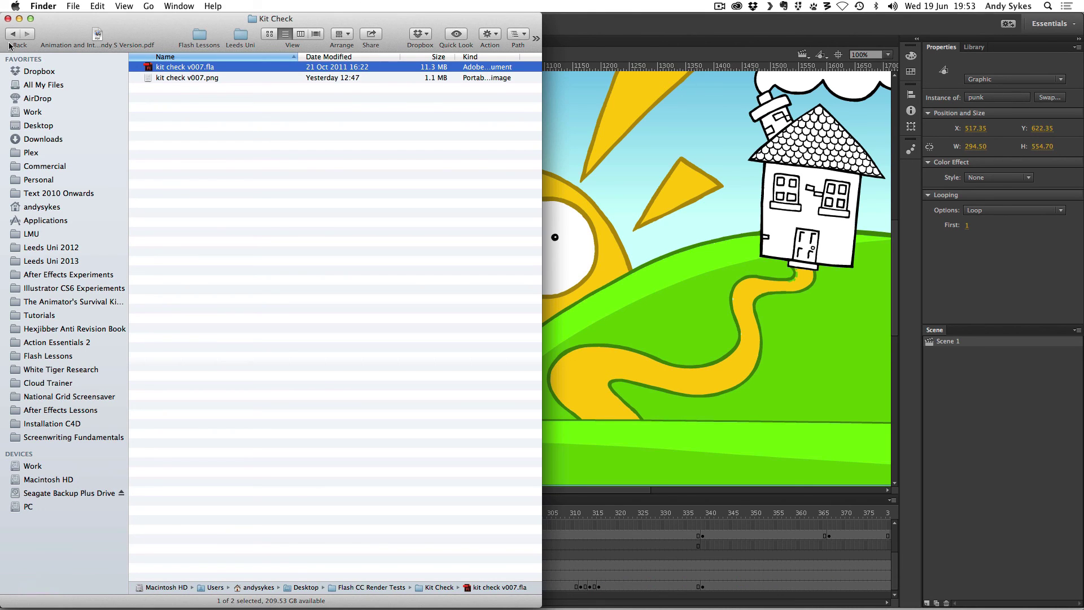
{"action": "left_click", "coordinate": [14, 33]}
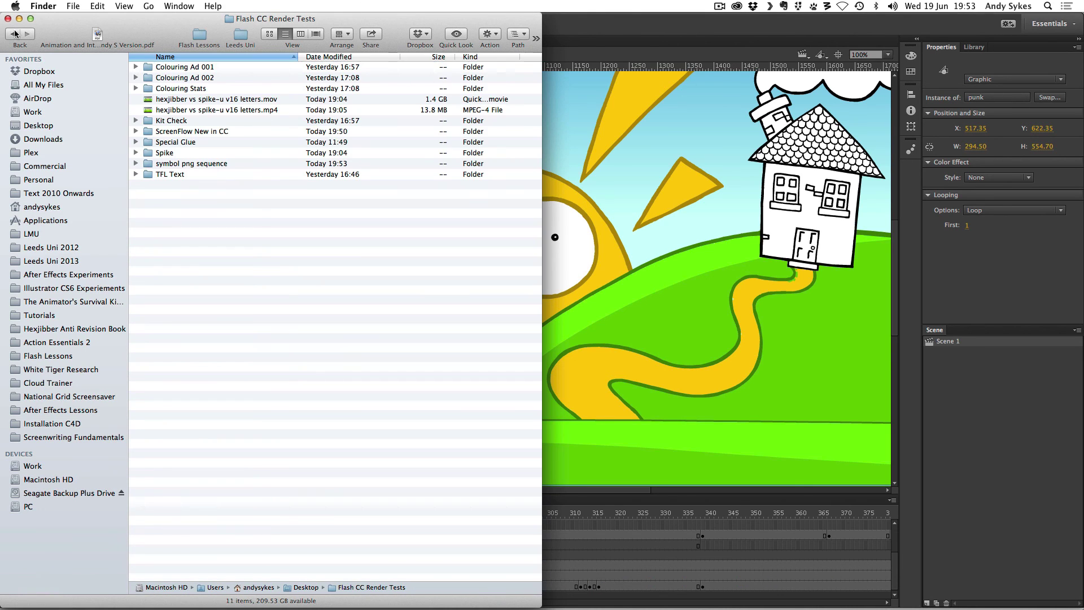
{"action": "double_click", "coordinate": [182, 164]}
{"action": "double_click", "coordinate": [169, 67]}
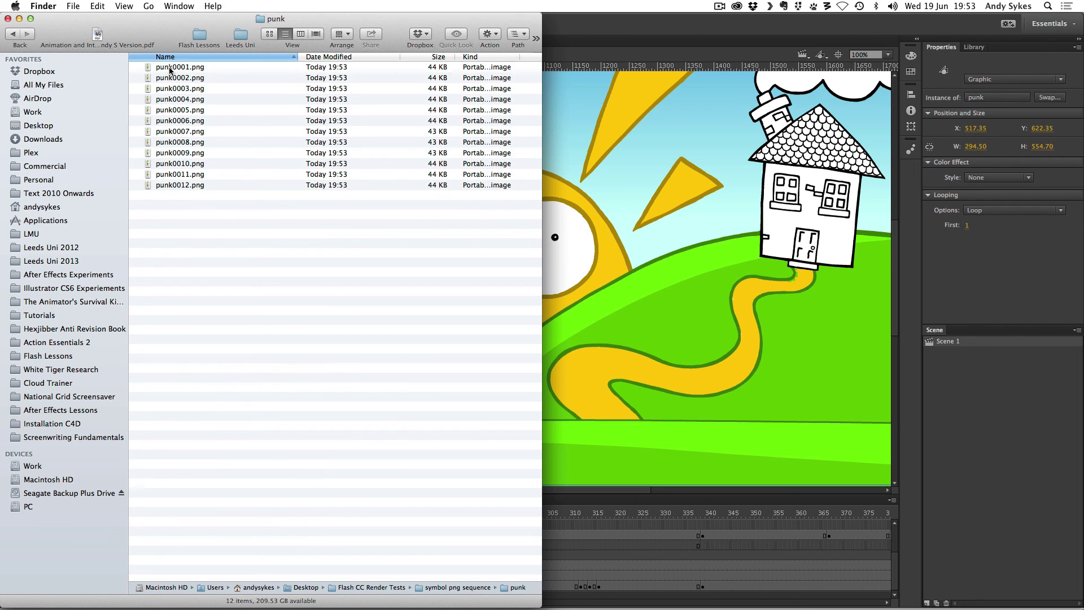
Step: Preview the punk PNG frames in Cover Flow, stepping through to punk0011.png
{"action": "left_click", "coordinate": [316, 37]}
{"action": "key", "text": "Down"}
{"action": "key", "text": "Down"}
{"action": "key", "text": "Down"}
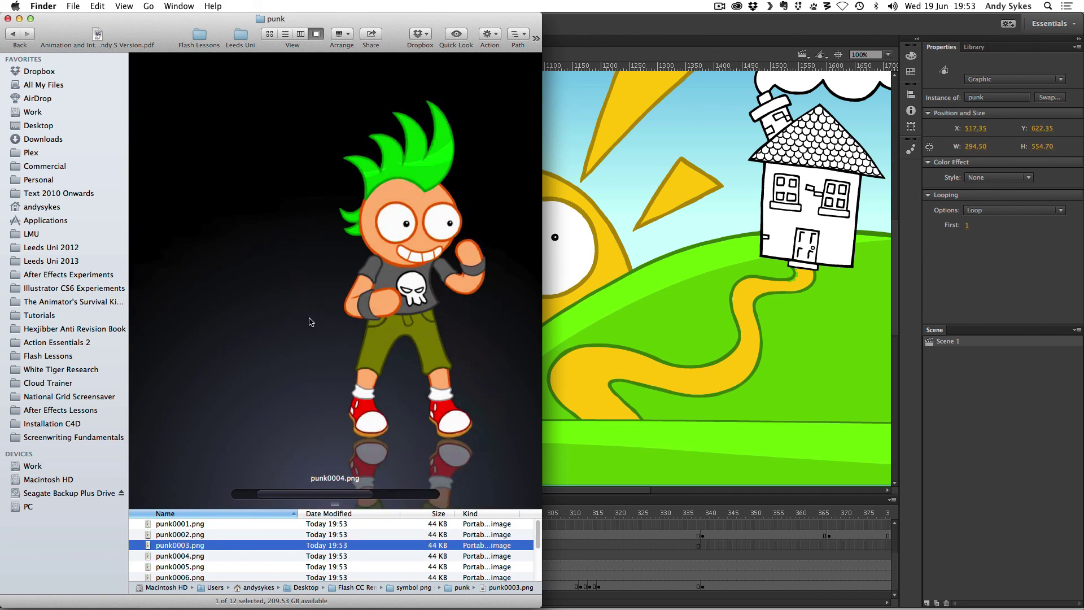
{"action": "key", "text": "Down"}
{"action": "key", "text": "Down"}
{"action": "key", "text": "Down"}
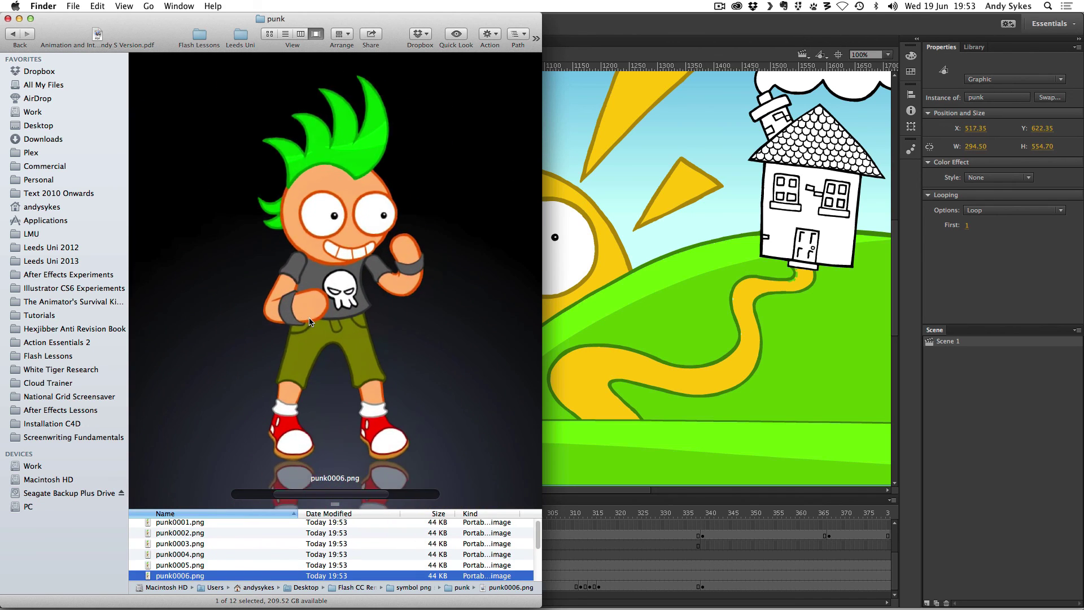
{"action": "key", "text": "Down"}
{"action": "key", "text": "Down"}
{"action": "key", "text": "Down"}
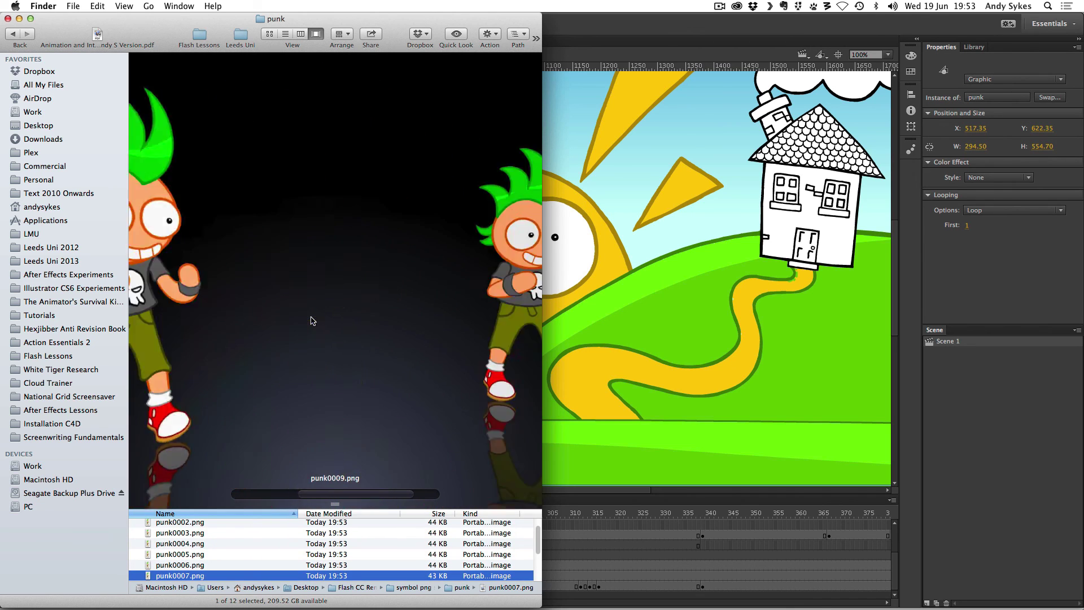
{"action": "key", "text": "Down"}
{"action": "key", "text": "Down"}
{"action": "key", "text": "Down"}
{"action": "key", "text": "Down"}
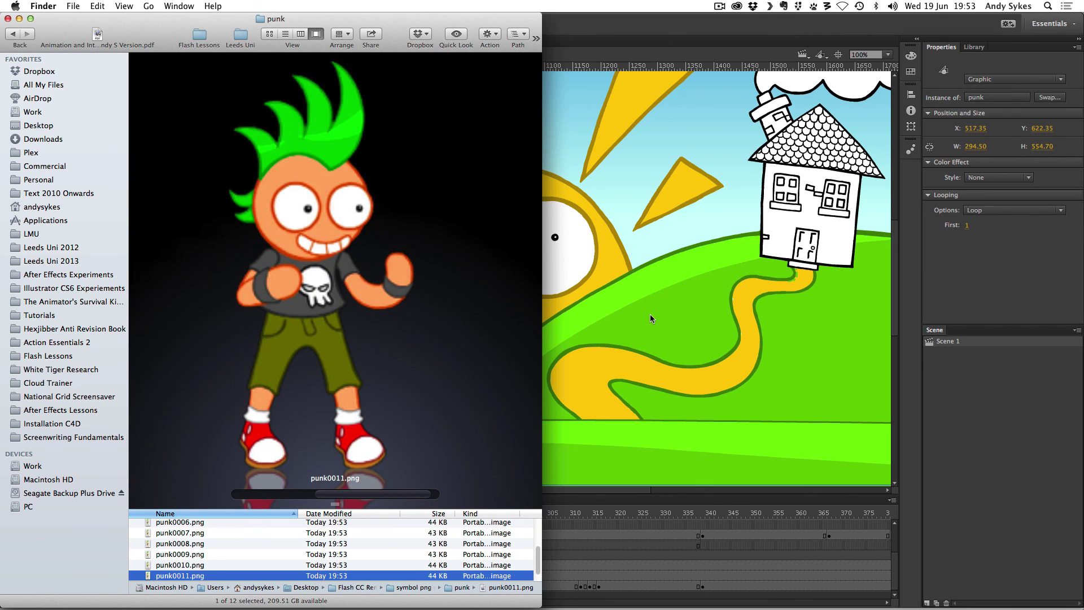
Step: Back in Flash, open Generate Sprite Sheet for the punk character instance
{"action": "left_click", "coordinate": [650, 314]}
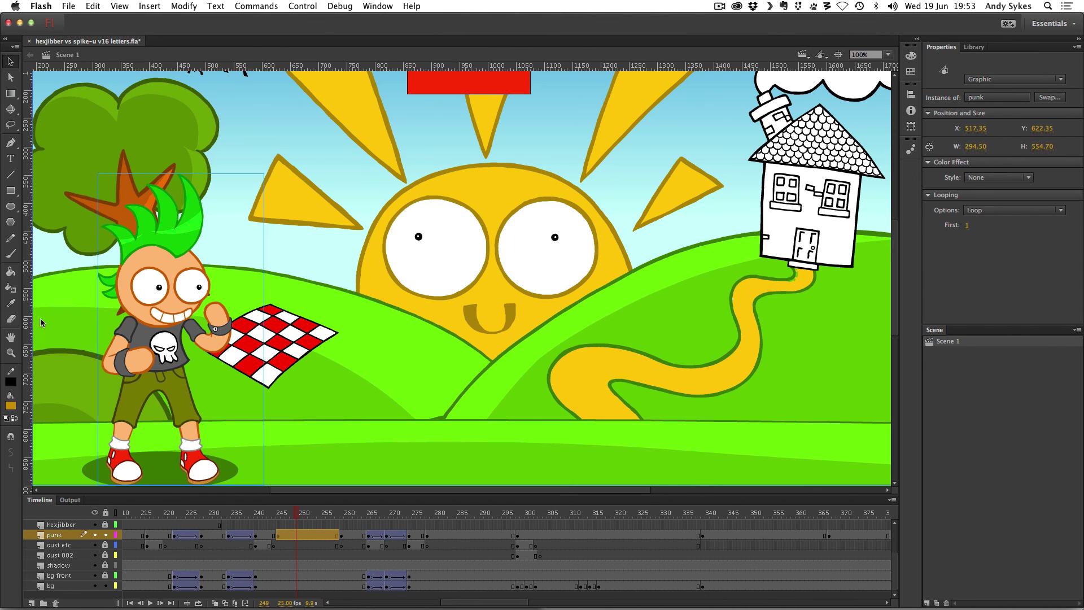
{"action": "right_click", "coordinate": [172, 316]}
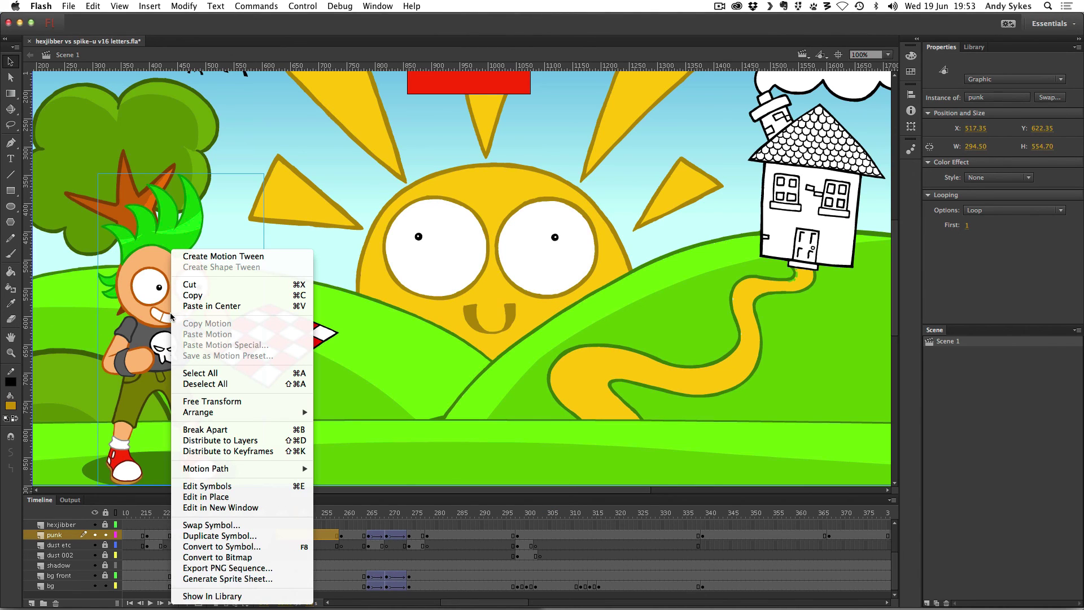
{"action": "left_click", "coordinate": [280, 580]}
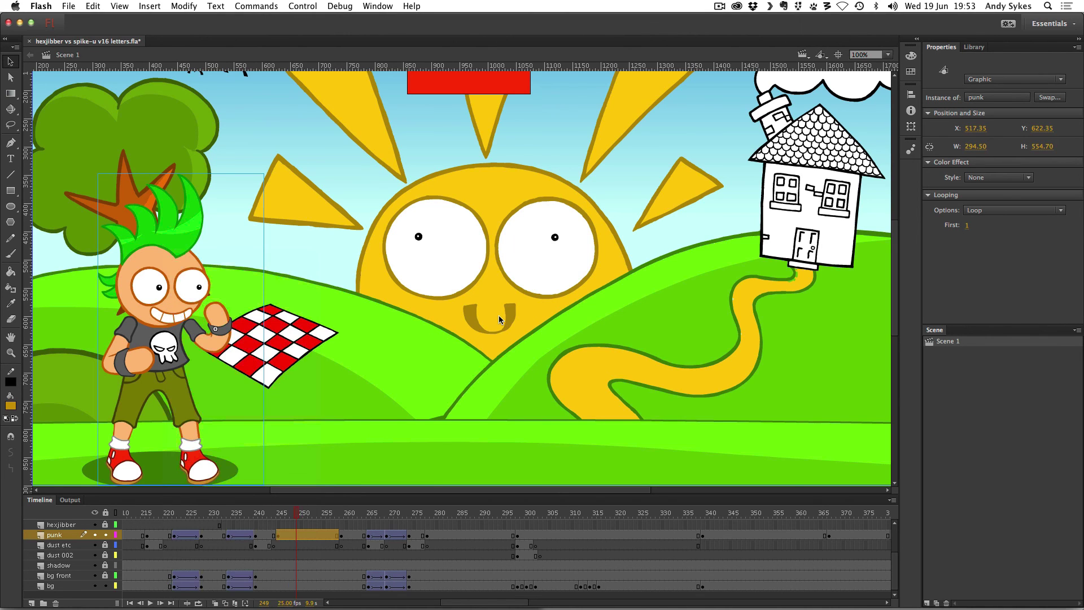
Step: Scroll and zoom the preview to inspect the 12 frames on the 2048 px sheet
{"action": "scroll", "coordinate": [536, 209], "scroll_direction": "down", "scroll_amount": 10}
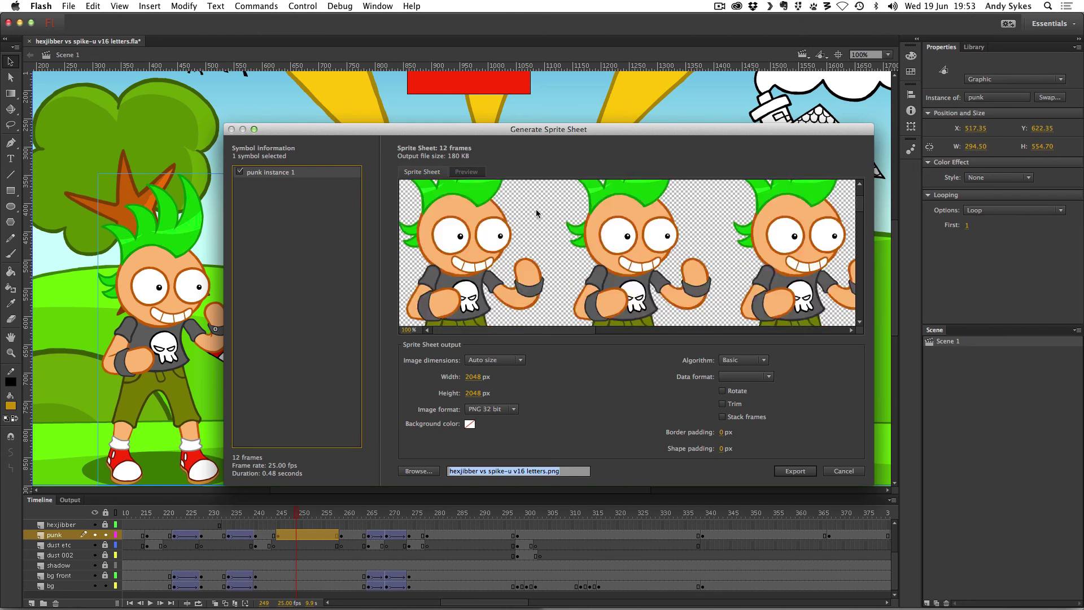
{"action": "scroll", "coordinate": [536, 212], "scroll_direction": "up", "scroll_amount": 5}
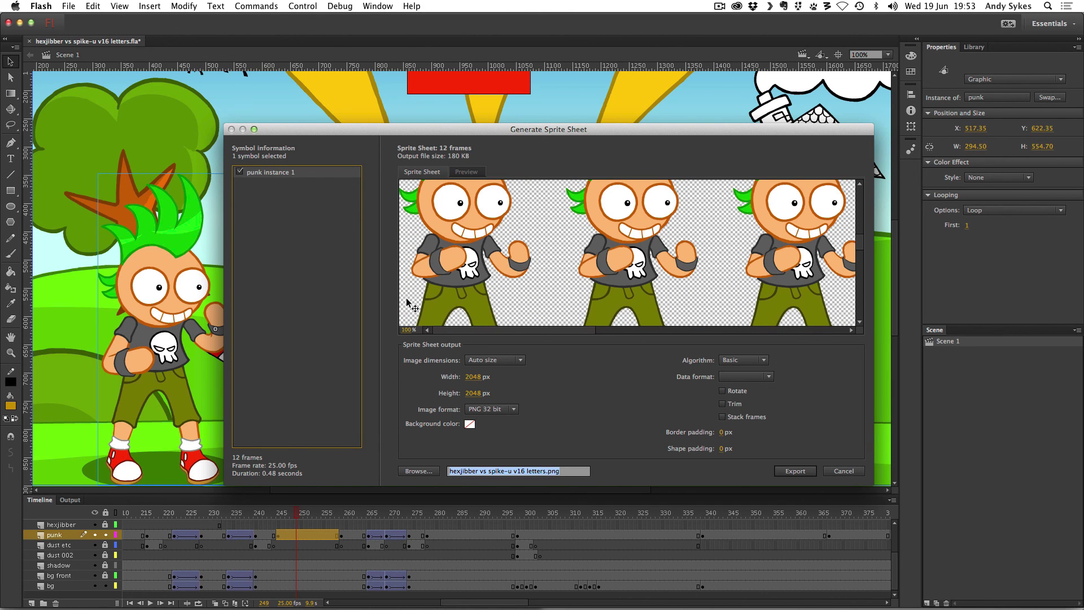
{"action": "left_click_drag", "start_coordinate": [406, 330], "coordinate": [385, 334]}
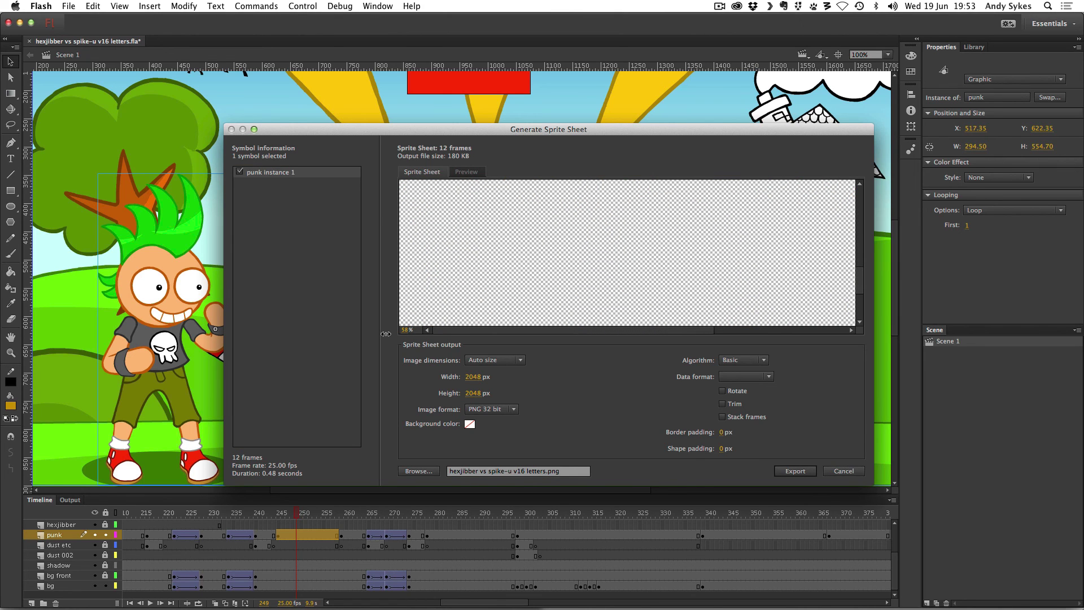
{"action": "scroll", "coordinate": [475, 282], "scroll_direction": "up", "scroll_amount": 5}
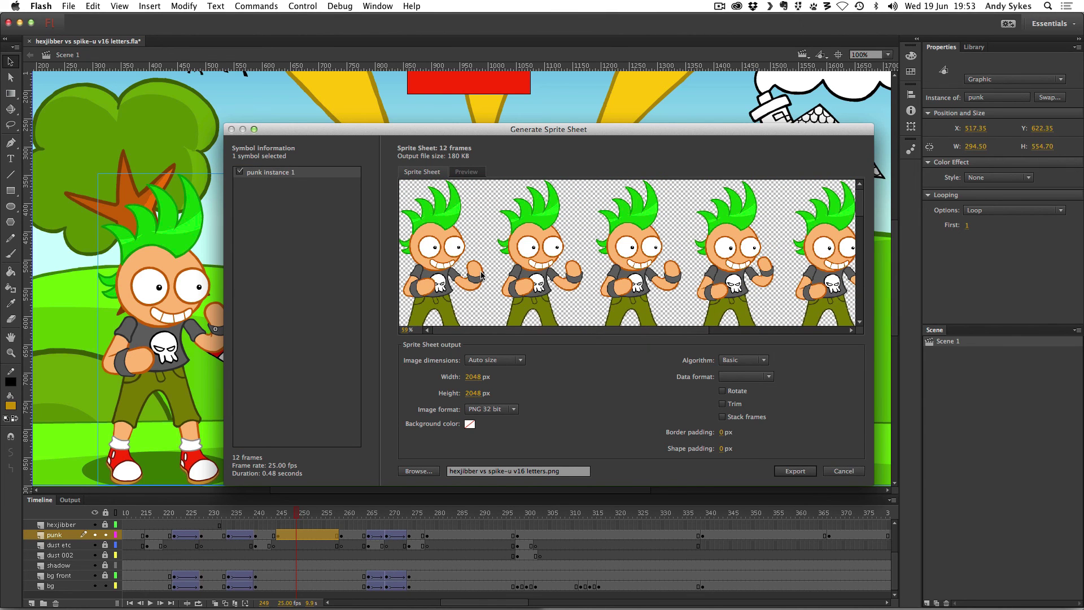
{"action": "scroll", "coordinate": [481, 275], "scroll_direction": "down", "scroll_amount": 5}
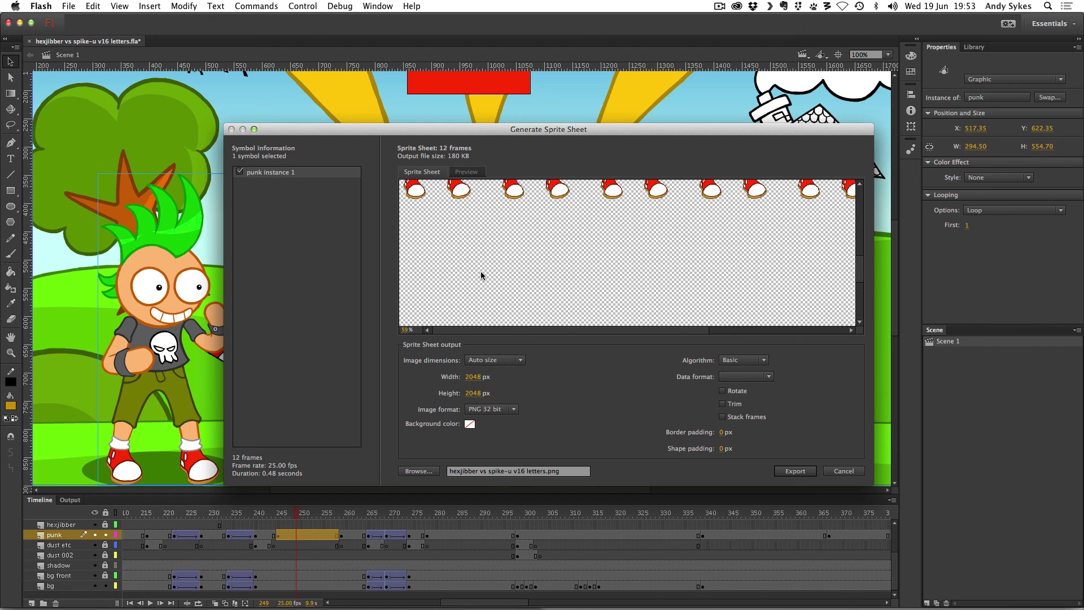
{"action": "scroll", "coordinate": [482, 275], "scroll_direction": "up", "scroll_amount": 5}
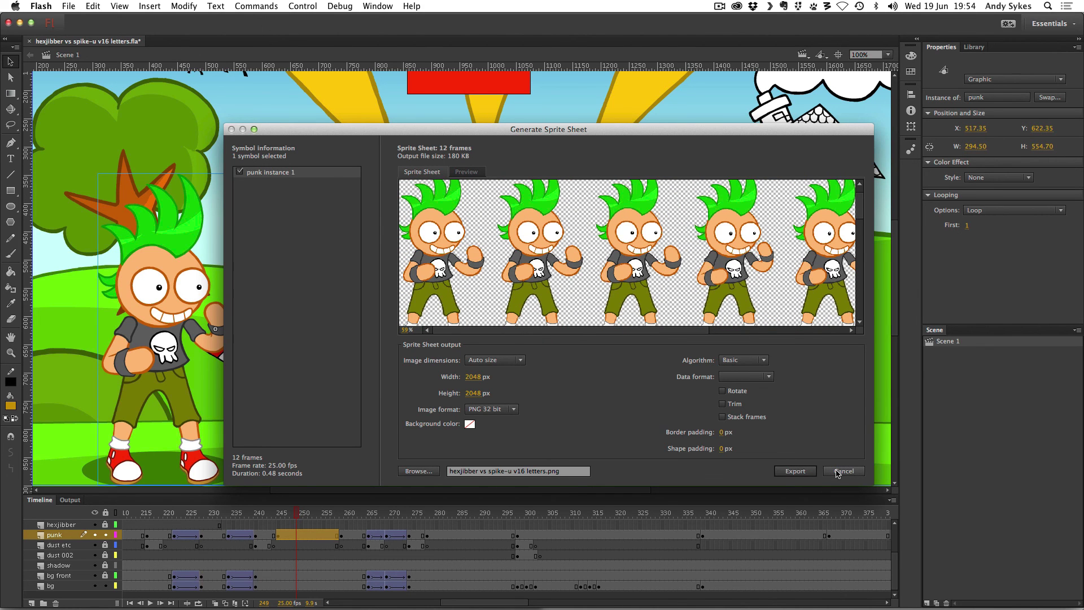
Step: Export the punk sprite sheet and create a new document from the 1080p 25fps template
{"action": "left_click", "coordinate": [795, 470]}
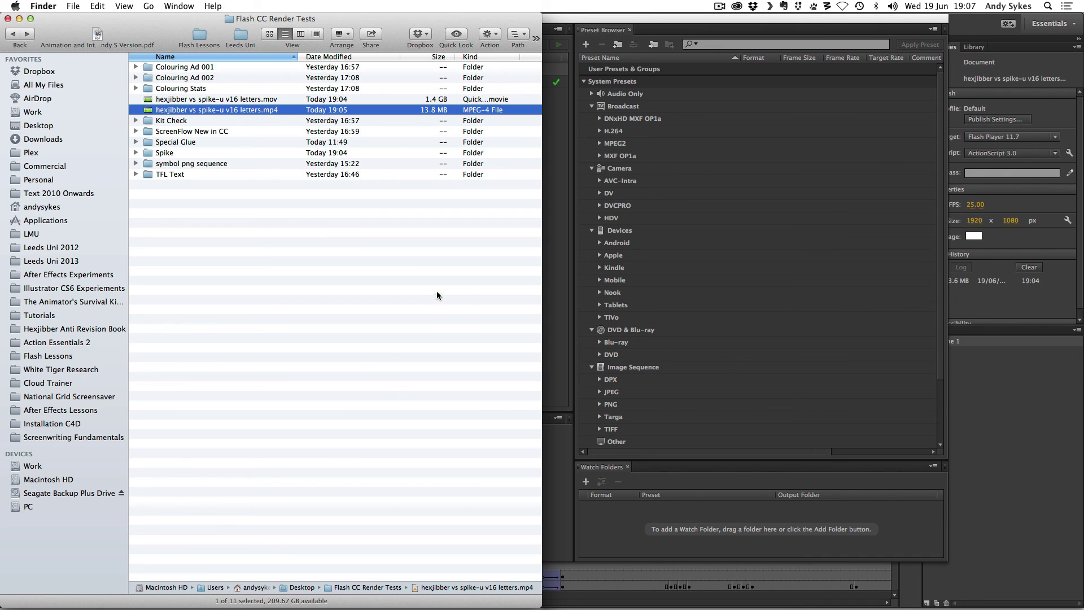
{"action": "left_click", "coordinate": [916, 572]}
{"action": "left_click", "coordinate": [68, 6]}
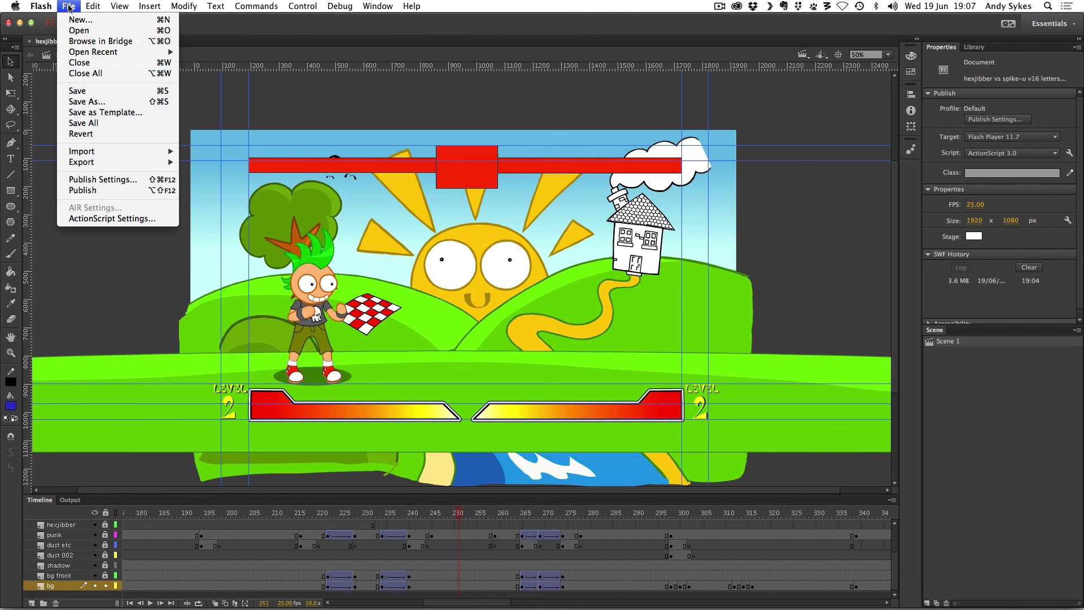
{"action": "left_click", "coordinate": [366, 131]}
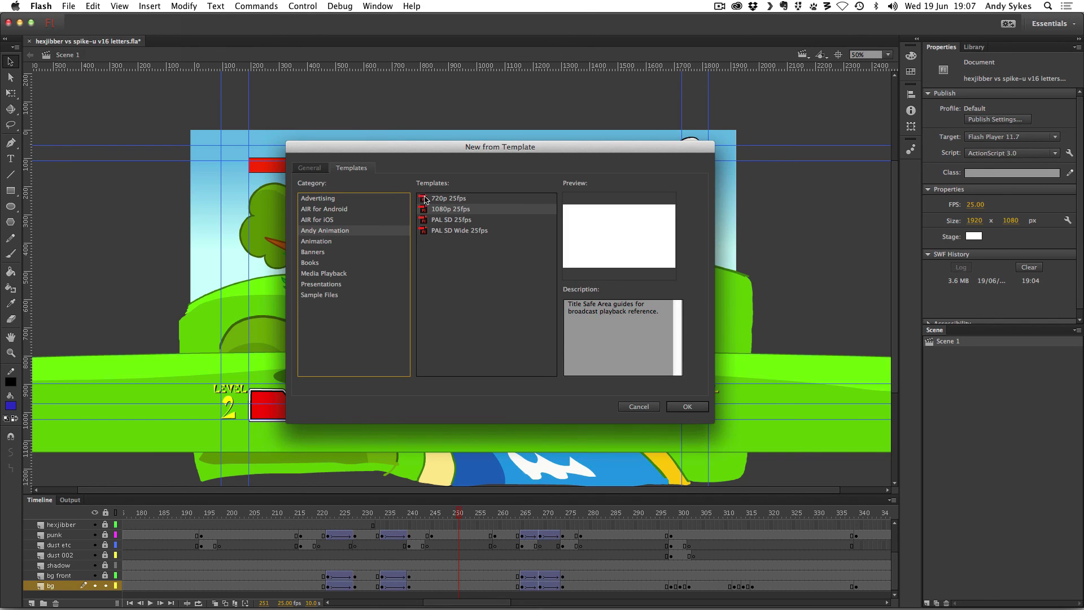
{"action": "double_click", "coordinate": [434, 210]}
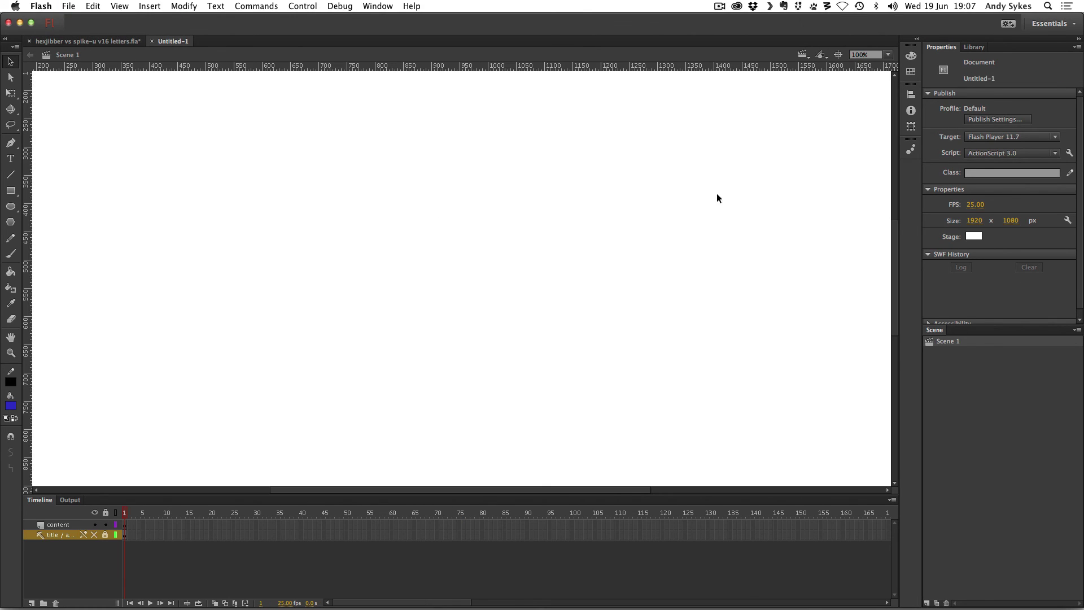
Step: Draw a closed wavy outline with the Pen Tool, ending at the lower-left start point
{"action": "left_click", "coordinate": [9, 144]}
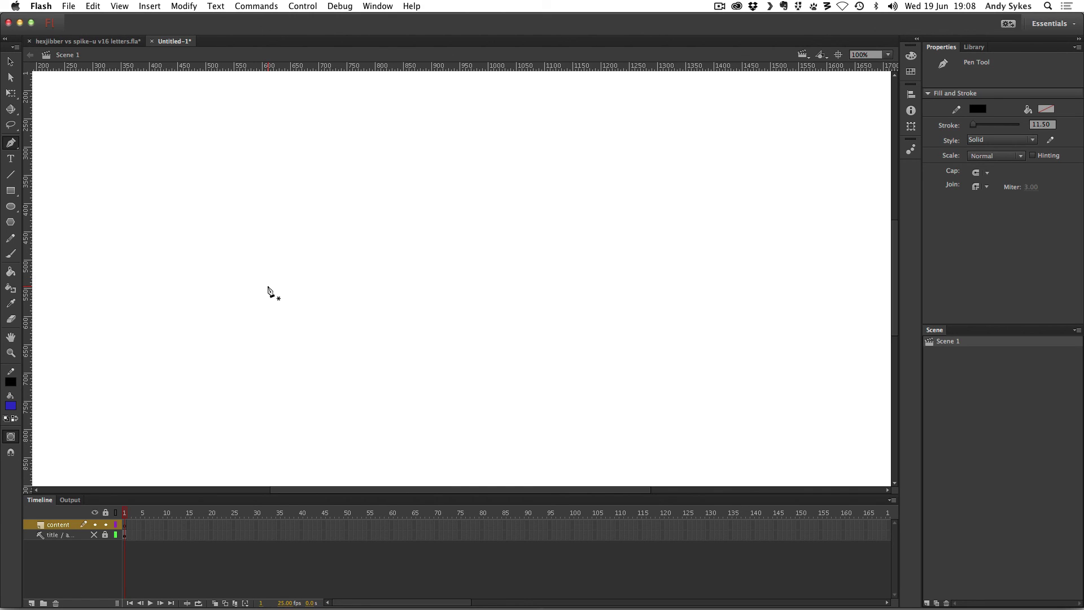
{"action": "left_click", "coordinate": [180, 352]}
{"action": "mouse_move", "coordinate": [212, 188]}
{"action": "left_mouse_down"}
{"action": "mouse_move", "coordinate": [271, 201]}
{"action": "mouse_move", "coordinate": [286, 175]}
{"action": "left_mouse_up"}
{"action": "left_click_drag", "start_coordinate": [302, 281], "coordinate": [340, 240]}
{"action": "left_click_drag", "start_coordinate": [427, 198], "coordinate": [458, 251]}
{"action": "left_click_drag", "start_coordinate": [490, 341], "coordinate": [519, 284]}
{"action": "left_click_drag", "start_coordinate": [570, 201], "coordinate": [621, 240]}
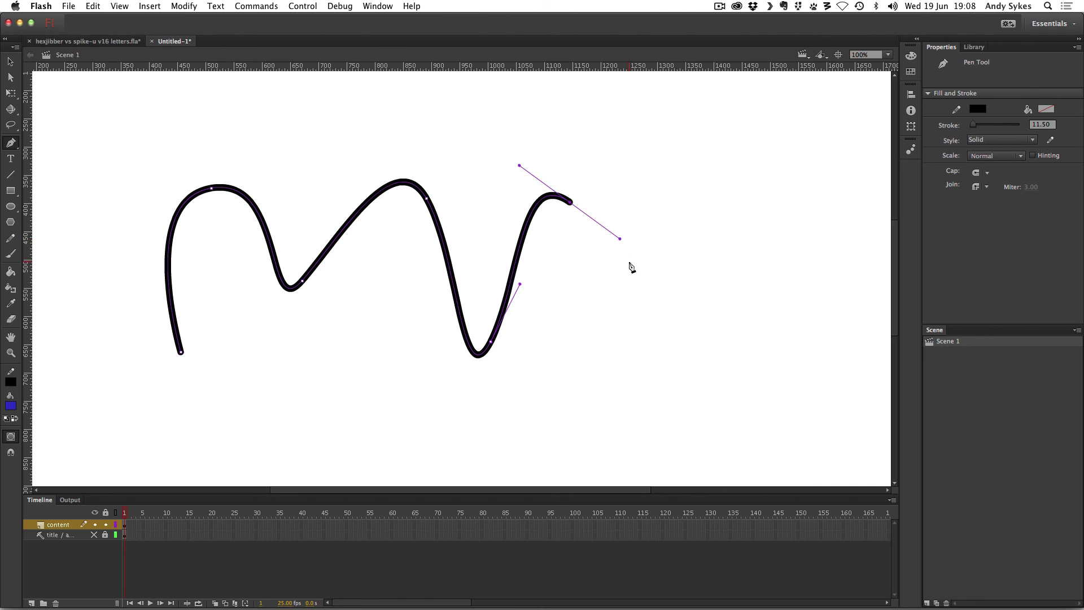
{"action": "left_click_drag", "start_coordinate": [638, 304], "coordinate": [606, 336]}
{"action": "left_click_drag", "start_coordinate": [551, 422], "coordinate": [437, 429]}
{"action": "left_click_drag", "start_coordinate": [279, 431], "coordinate": [241, 374]}
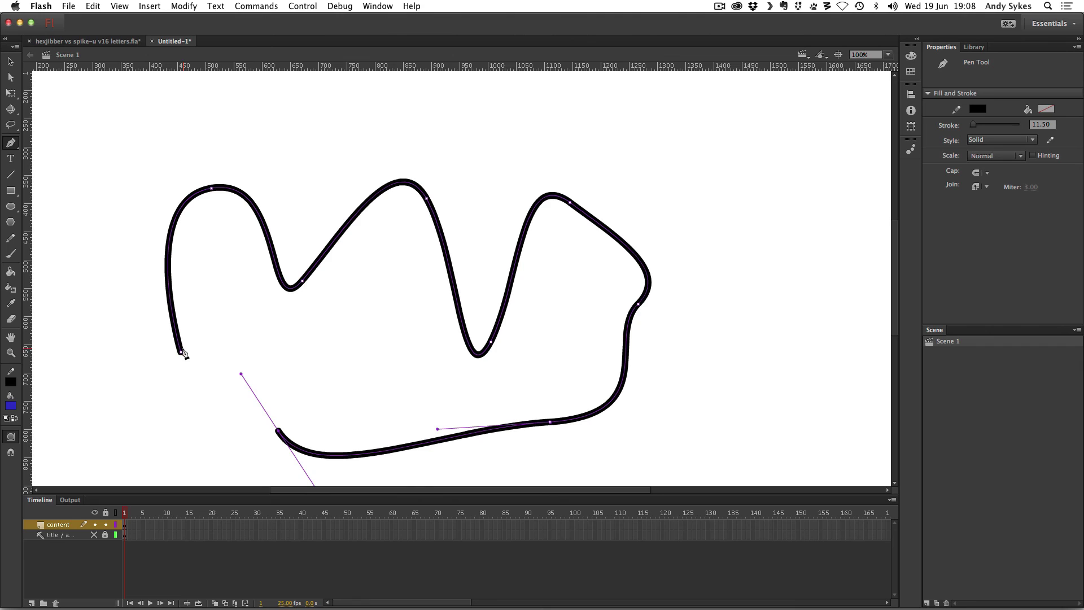
{"action": "left_click", "coordinate": [182, 353]}
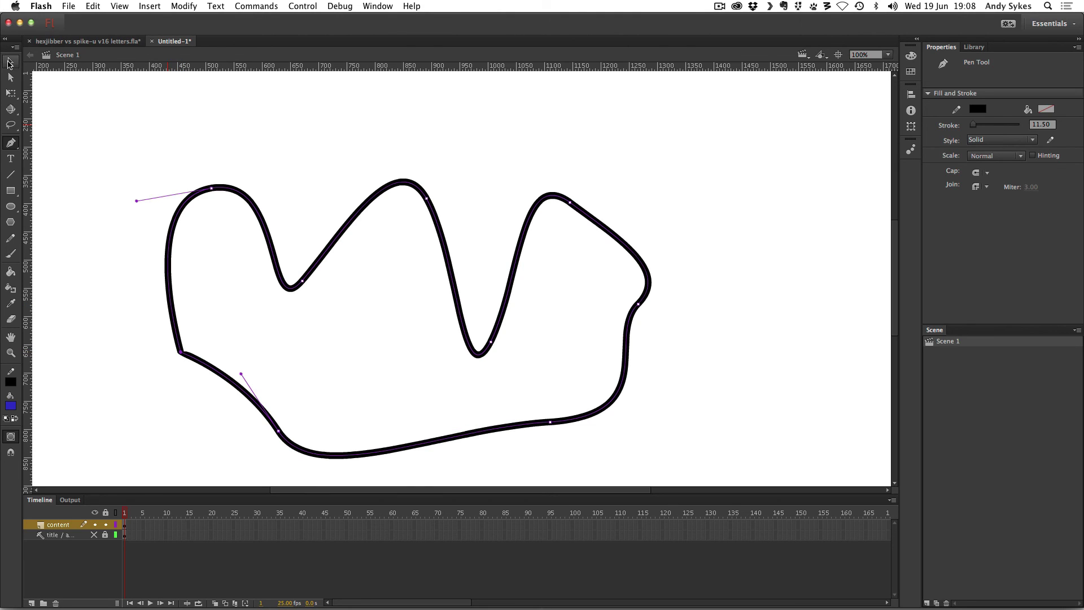
Step: Fill the wavy outline with a radial gradient using the Paint Bucket
{"action": "left_click", "coordinate": [10, 61]}
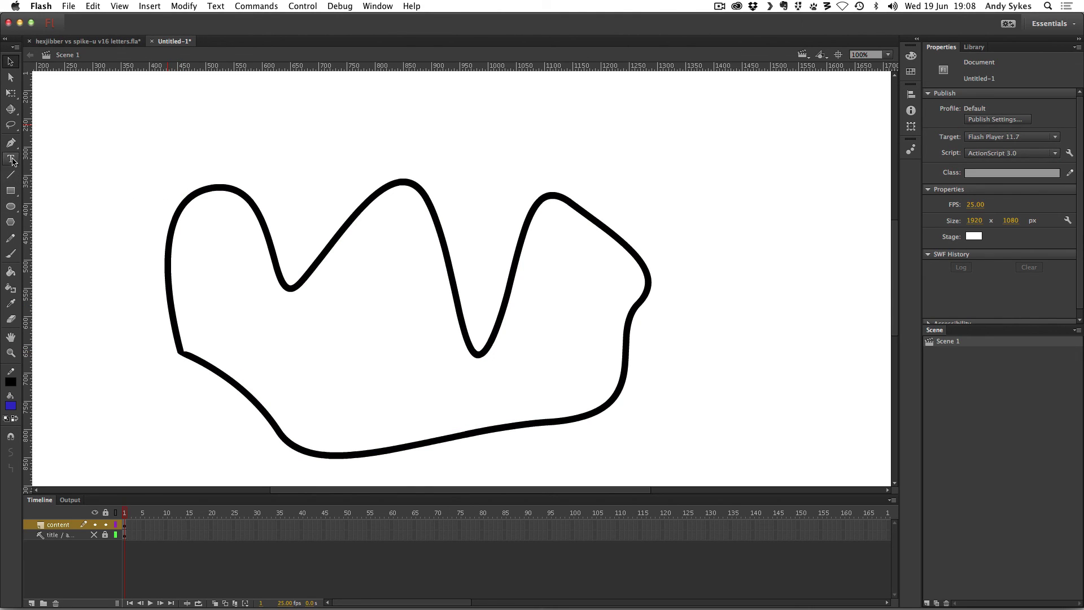
{"action": "left_click", "coordinate": [10, 272]}
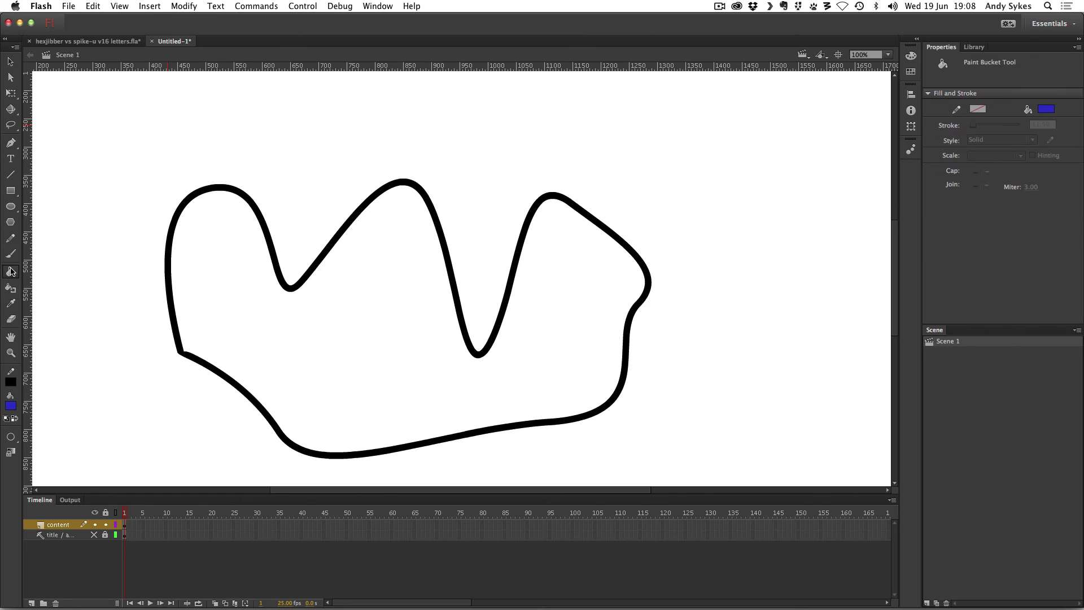
{"action": "key", "text": "super+shift+F9"}
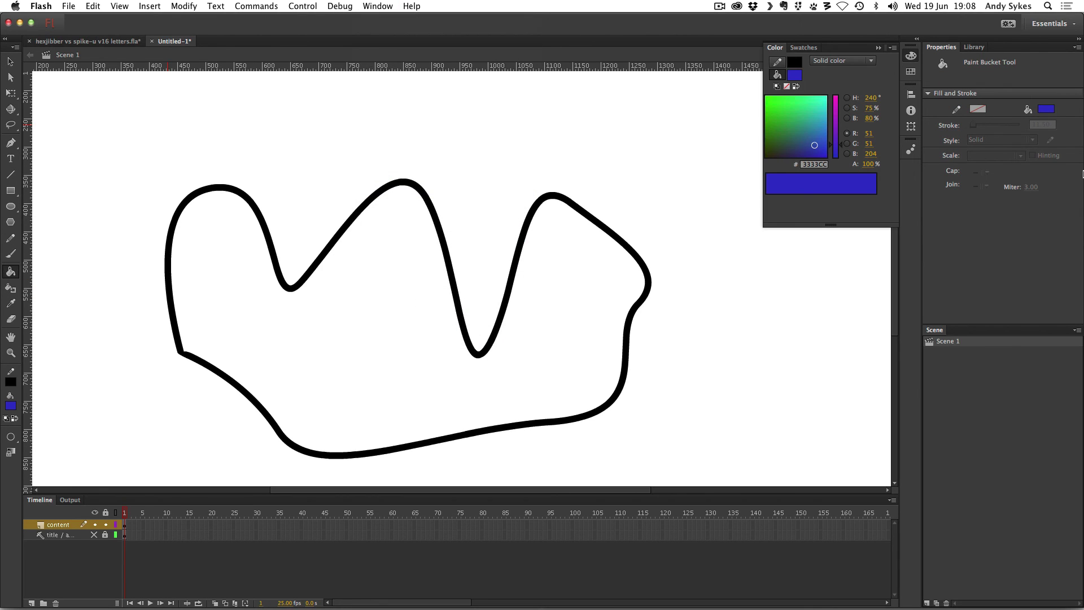
{"action": "left_click", "coordinate": [821, 61]}
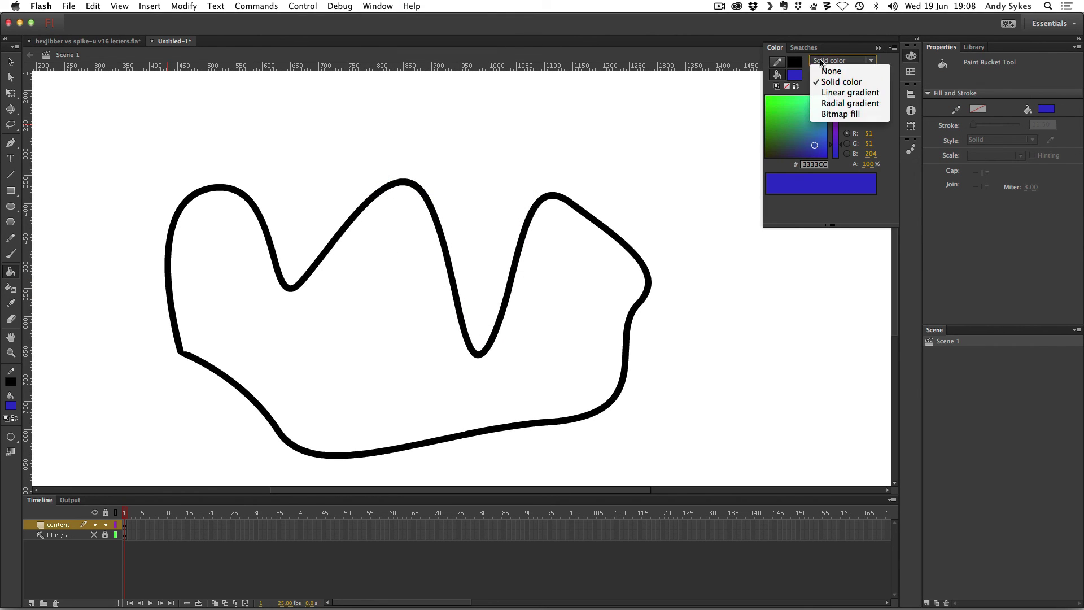
{"action": "left_click", "coordinate": [841, 103]}
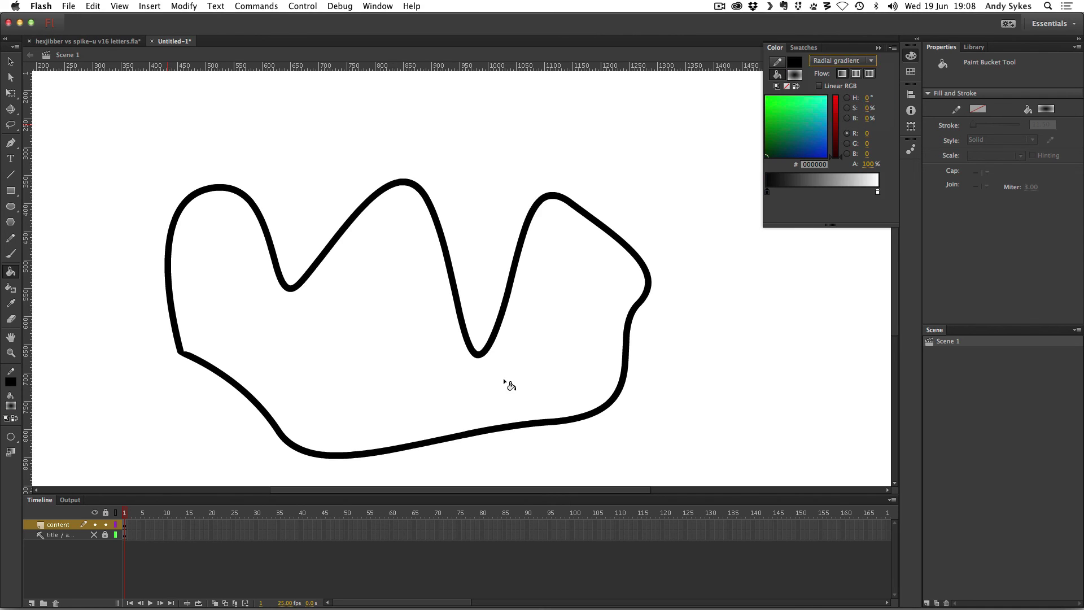
{"action": "left_click", "coordinate": [508, 382]}
Step: Select the filled shape and remove the extra middle gradient stop
{"action": "left_click", "coordinate": [10, 61]}
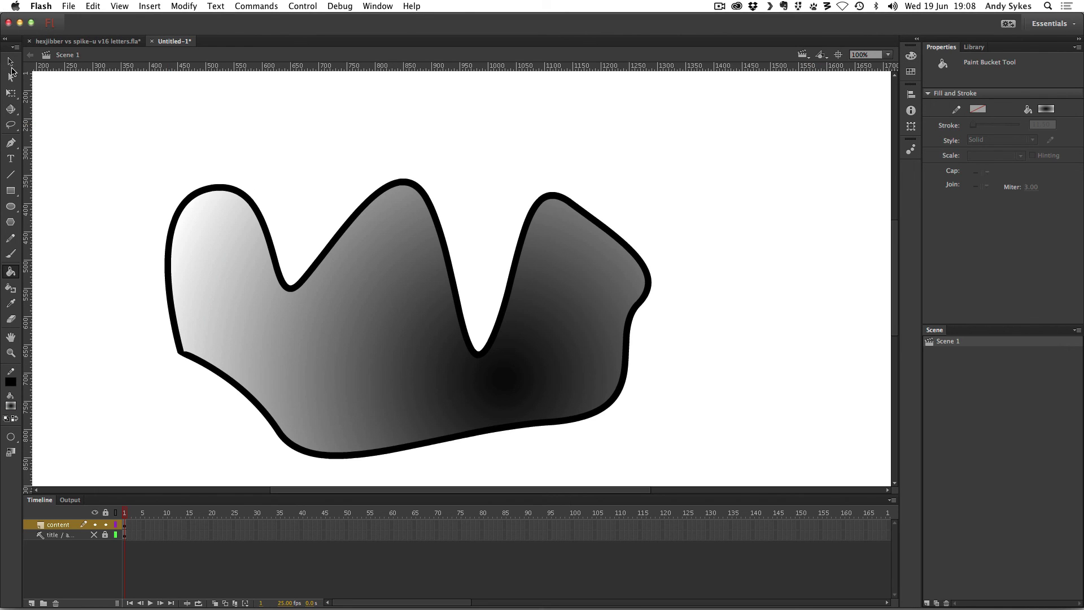
{"action": "left_click", "coordinate": [445, 387]}
{"action": "key", "text": "shift+F9"}
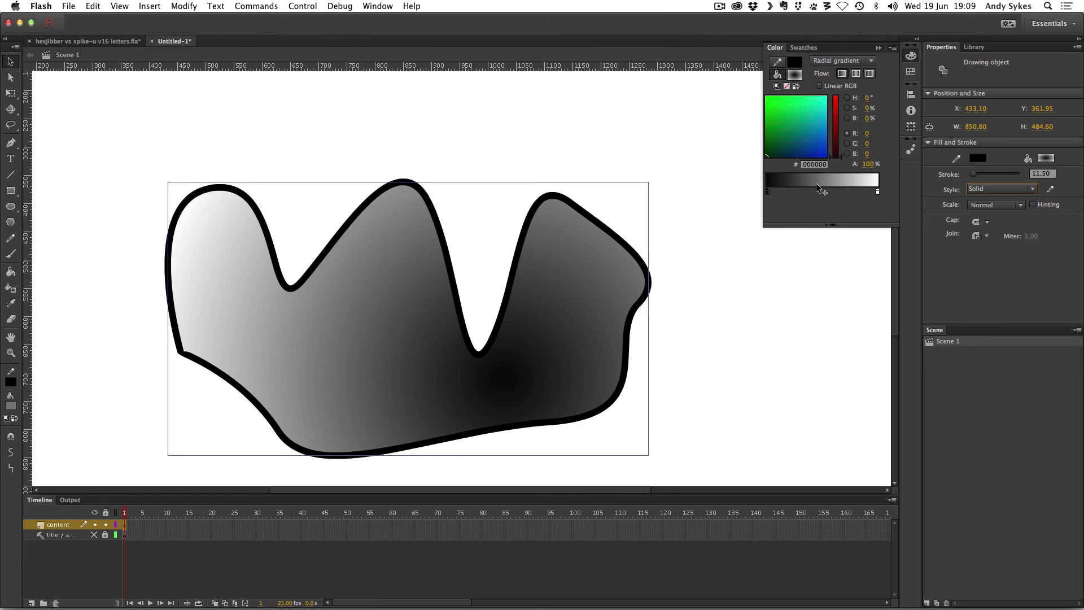
{"action": "left_click", "coordinate": [828, 192]}
{"action": "left_click_drag", "start_coordinate": [827, 192], "coordinate": [819, 214]}
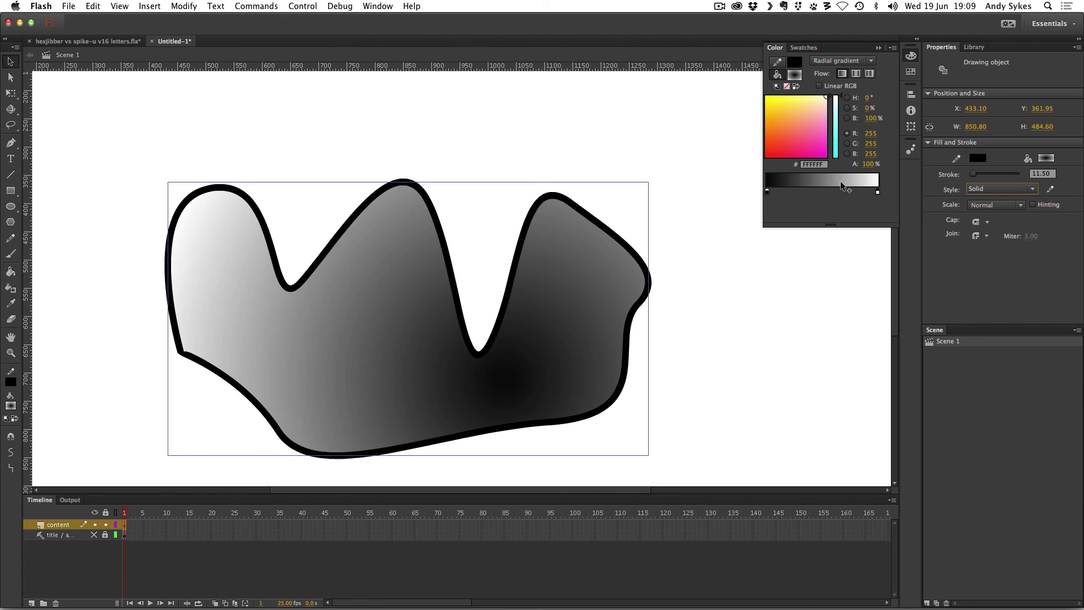
{"action": "left_click", "coordinate": [877, 192]}
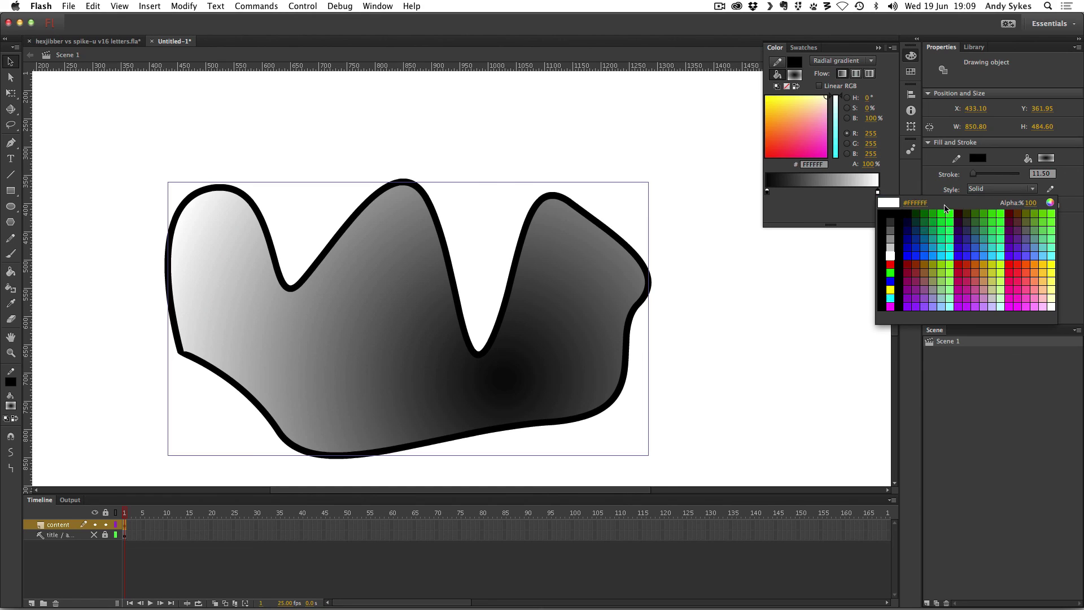
Step: Color the gradient stops green #00CC00 outside and #CC9900 at the centre
{"action": "left_click", "coordinate": [941, 213]}
{"action": "left_click", "coordinate": [767, 192]}
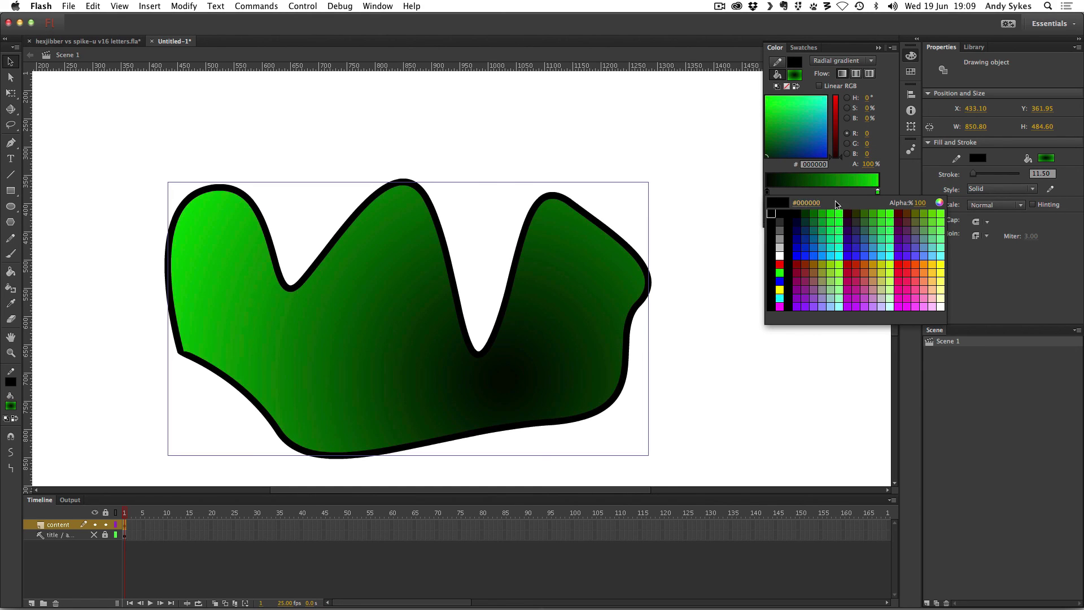
{"action": "left_click", "coordinate": [875, 263]}
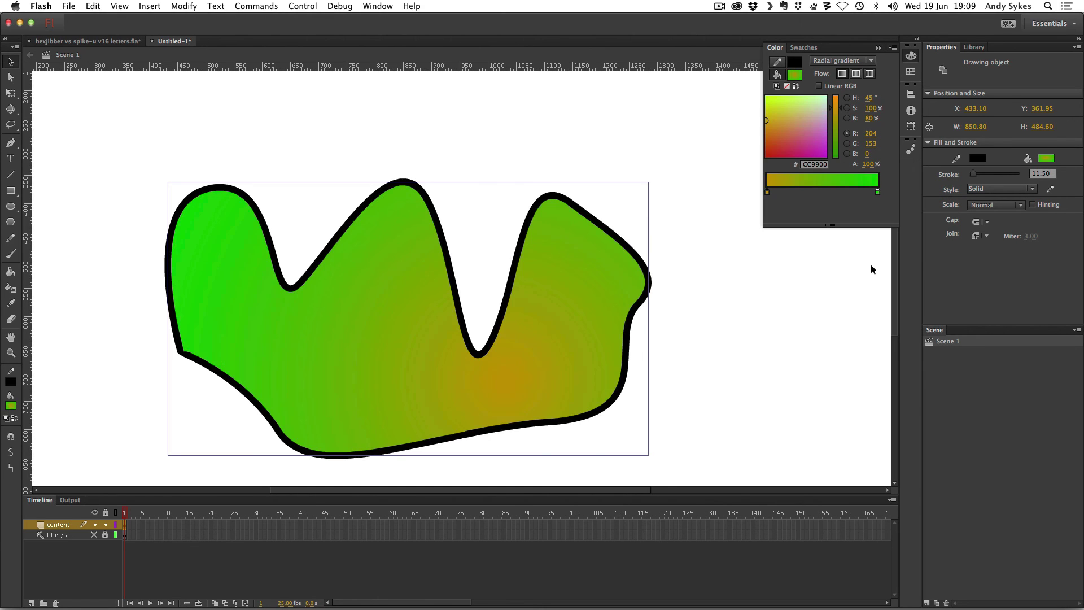
{"action": "left_click", "coordinate": [694, 258]}
{"action": "left_click", "coordinate": [565, 279]}
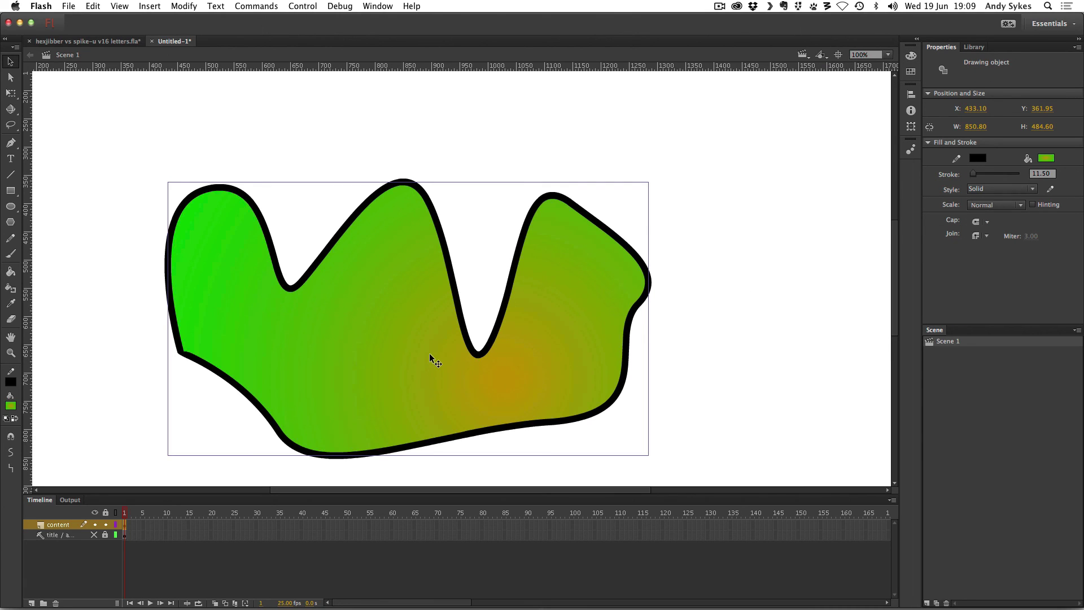
Step: With the Gradient Transform Tool, move the orange centre up-left and squeeze it into a small tall ellipse
{"action": "left_click", "coordinate": [13, 93]}
{"action": "left_click", "coordinate": [57, 105]}
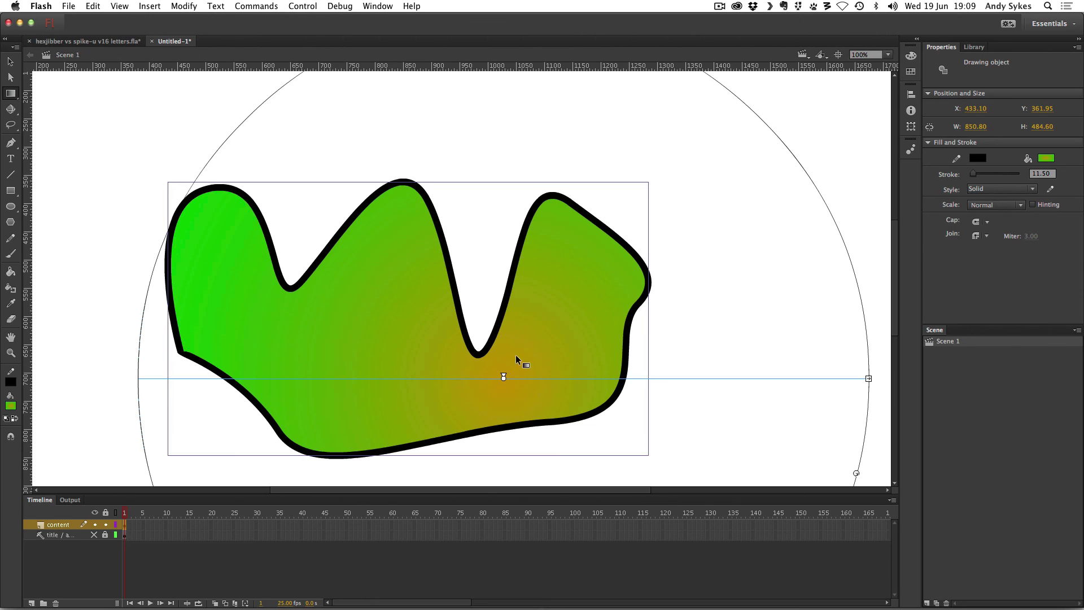
{"action": "left_click_drag", "start_coordinate": [501, 378], "coordinate": [398, 307]}
{"action": "left_click_drag", "start_coordinate": [763, 311], "coordinate": [544, 323]}
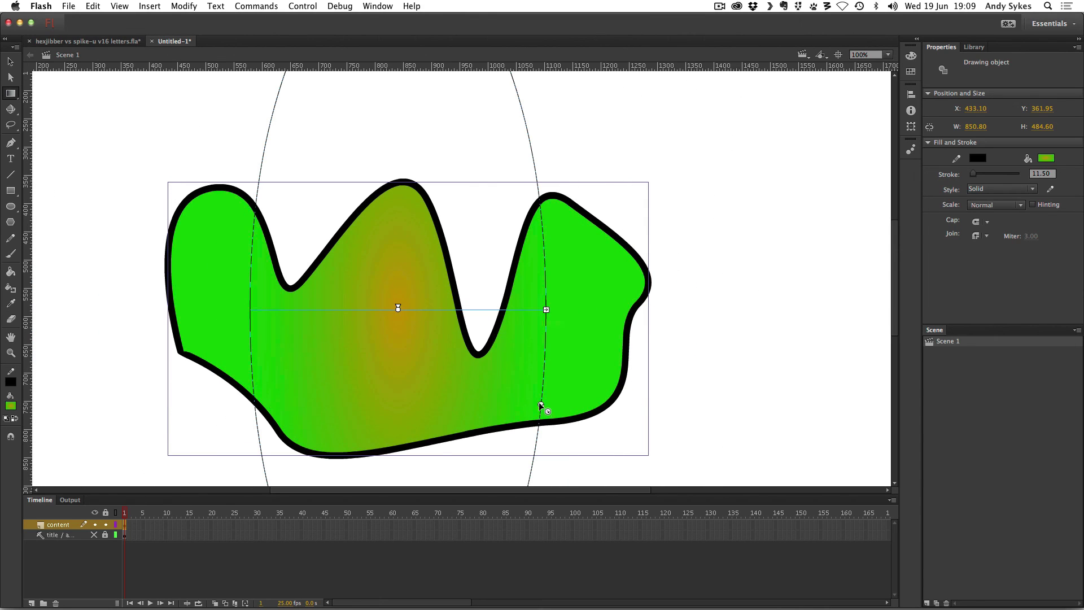
{"action": "left_click_drag", "start_coordinate": [541, 408], "coordinate": [595, 310]}
{"action": "left_click", "coordinate": [707, 293]}
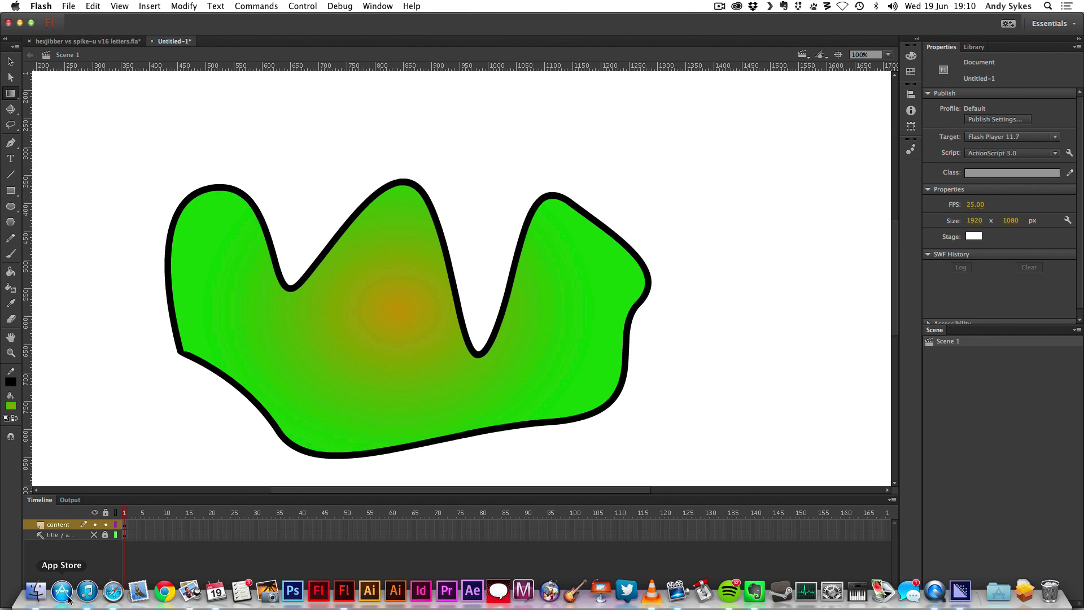
Step: Browse the TFL Text folder's tfl text.fla, tfl text.swf and textLayout_2.0.0.232.swz, then return to Flash
{"action": "left_click", "coordinate": [38, 602]}
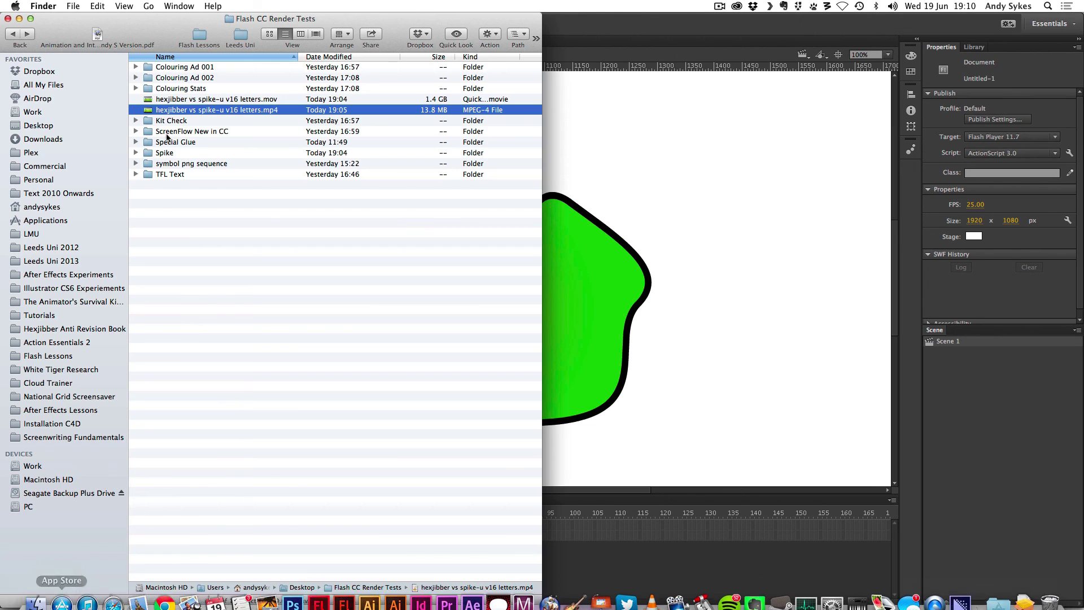
{"action": "double_click", "coordinate": [168, 174]}
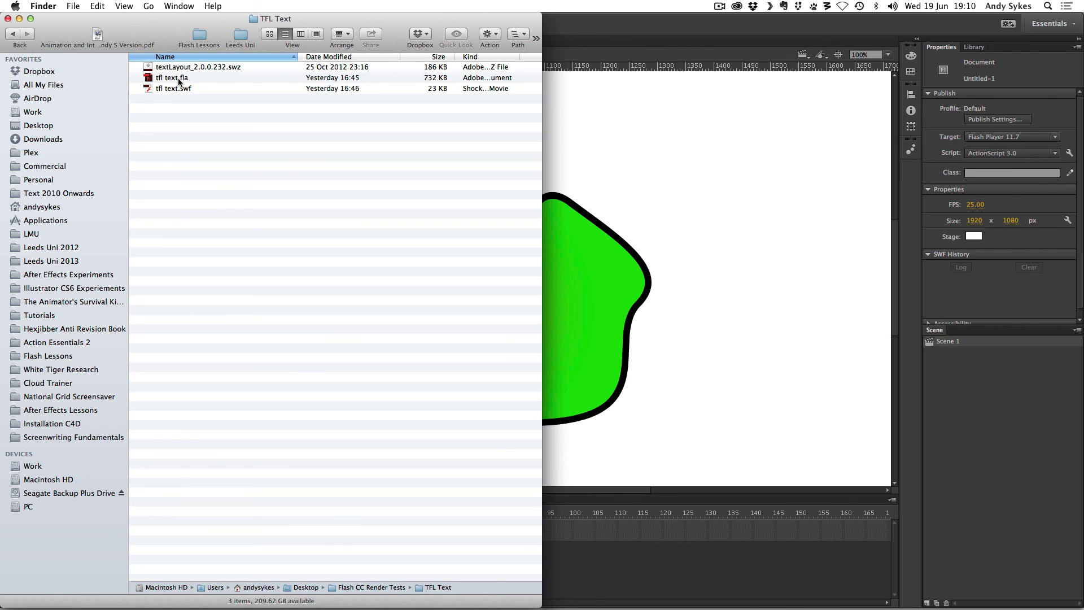
{"action": "left_click", "coordinate": [179, 79]}
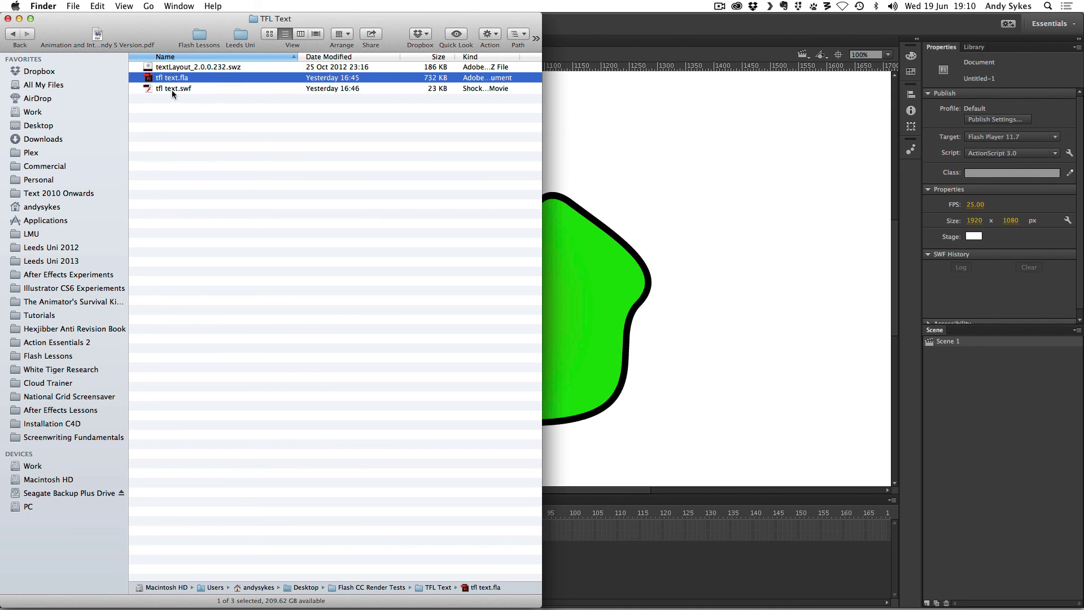
{"action": "left_click", "coordinate": [171, 89]}
{"action": "left_click", "coordinate": [248, 68]}
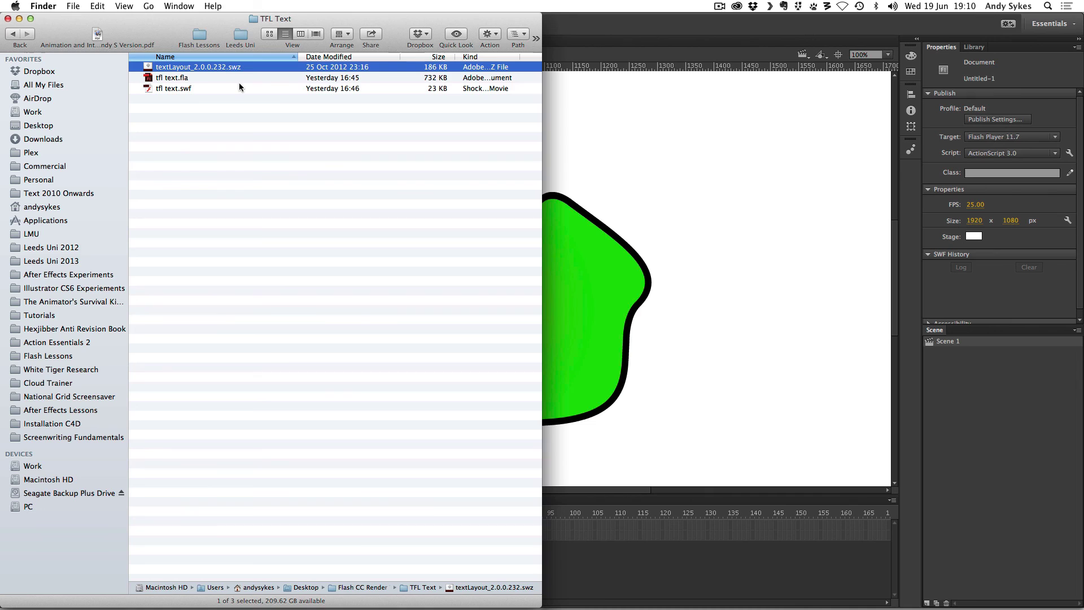
{"action": "left_click", "coordinate": [244, 113]}
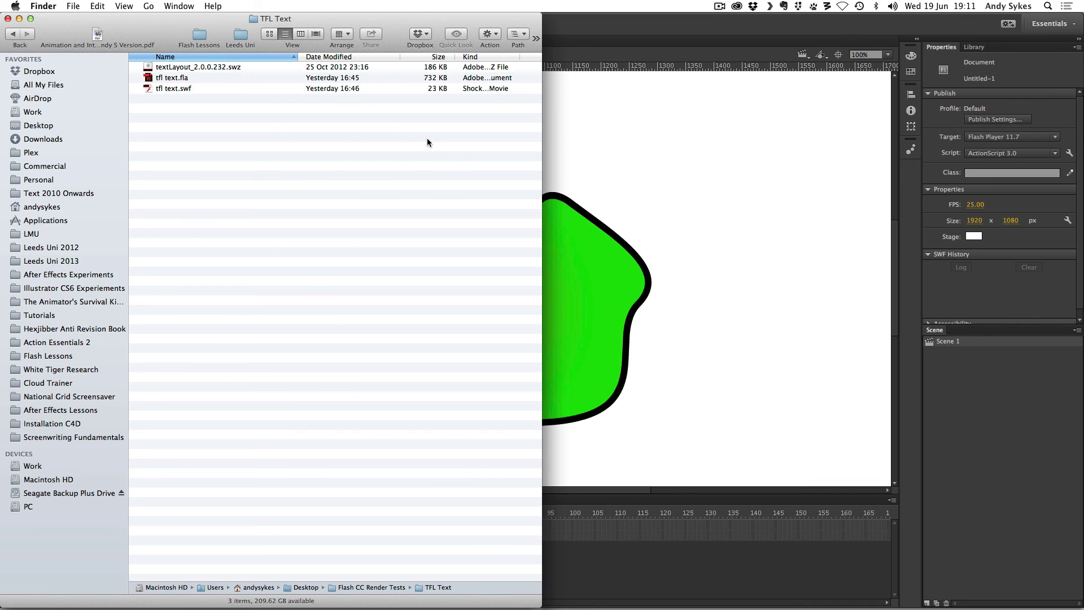
{"action": "left_click", "coordinate": [680, 137]}
Step: Add a static 96 pt Times 'hello' text at the top of the stage, then switch to Finder
{"action": "left_click", "coordinate": [11, 158]}
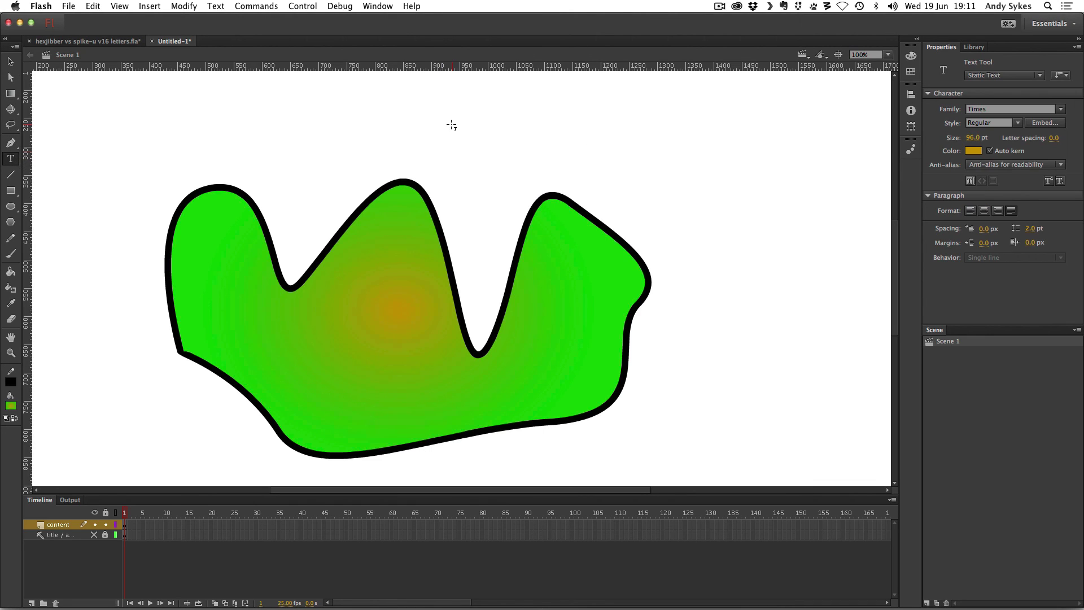
{"action": "left_click", "coordinate": [451, 120]}
{"action": "type", "text": "h"}
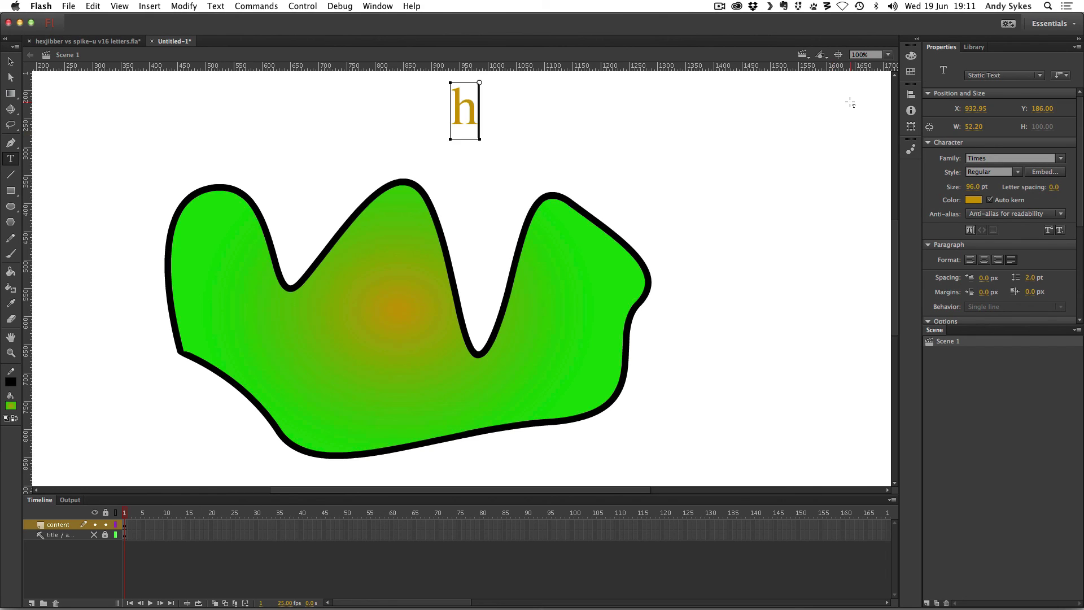
{"action": "key", "text": "BackSpace"}
{"action": "type", "text": "hello"}
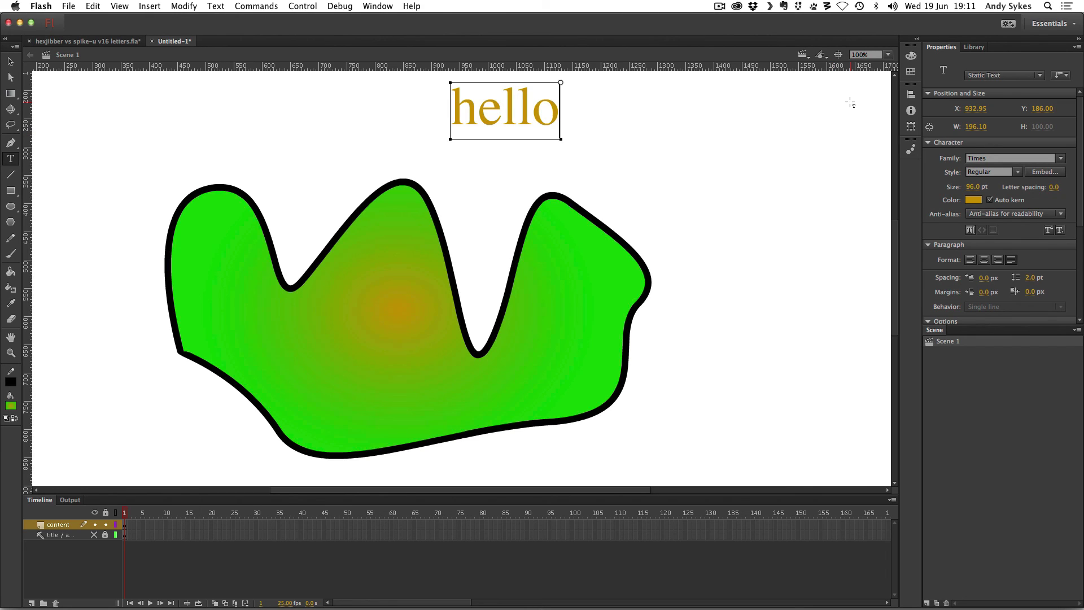
{"action": "mouse_move", "coordinate": [117, 604]}
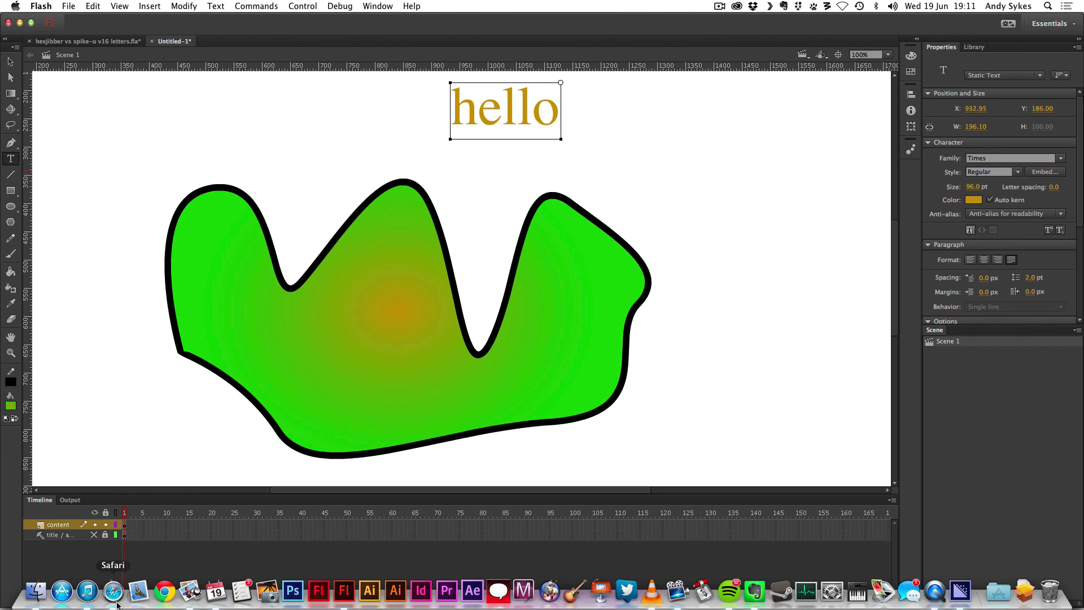
{"action": "left_click", "coordinate": [35, 591]}
Step: Go back to Flash CC Render Tests, enter Kit Check and open kit check v007.fla
{"action": "left_click", "coordinate": [13, 34]}
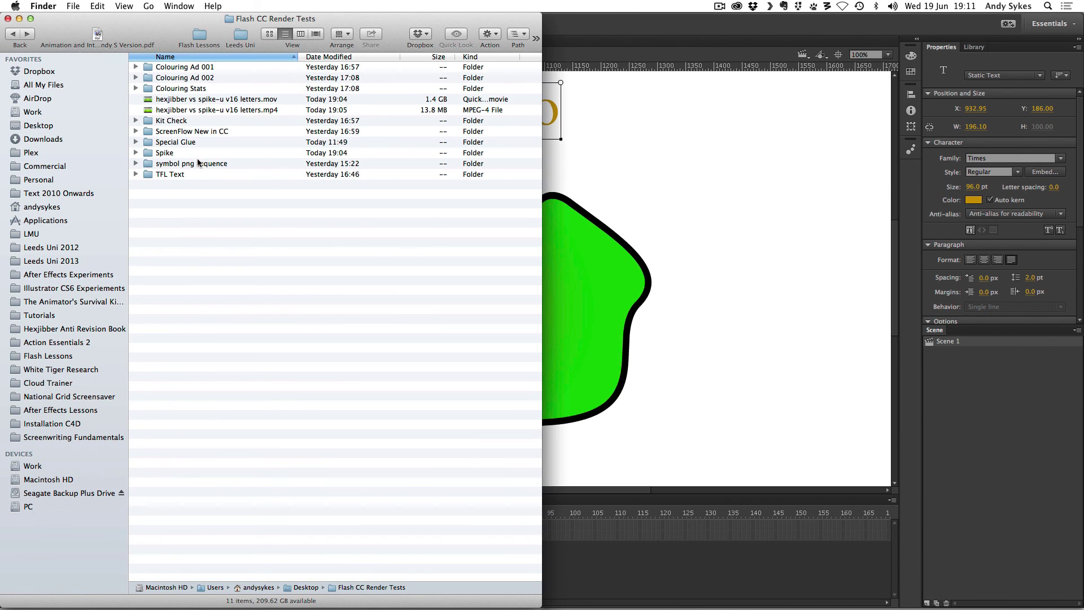
{"action": "double_click", "coordinate": [188, 120]}
{"action": "double_click", "coordinate": [186, 68]}
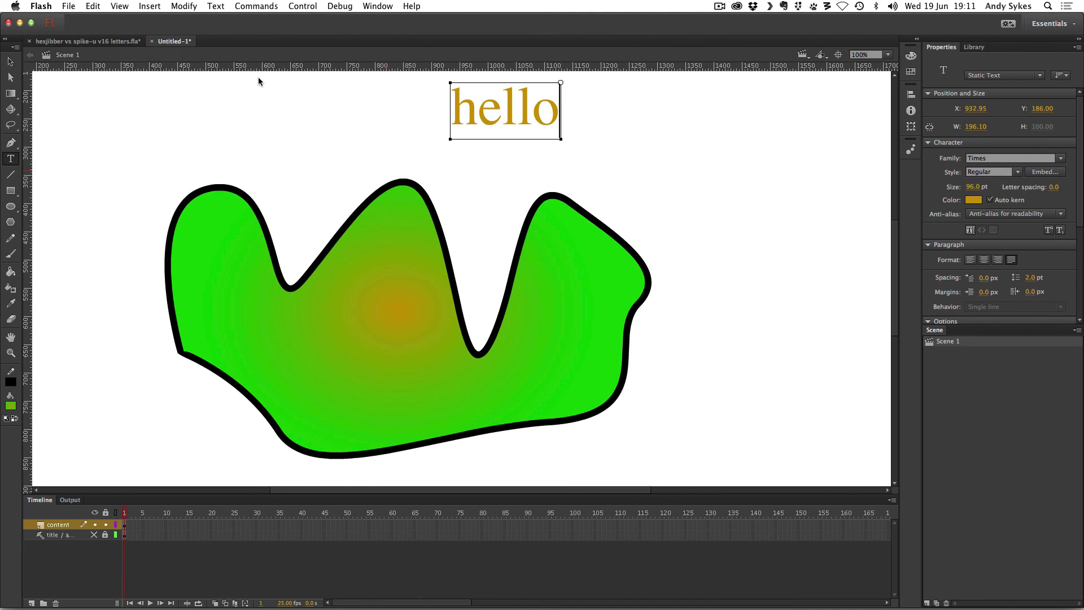
Step: Accept the TLF-to-classic text notice, then zoom out and back to 100% to view the Kit Check! title
{"action": "left_click_drag", "start_coordinate": [480, 287], "coordinate": [398, 342]}
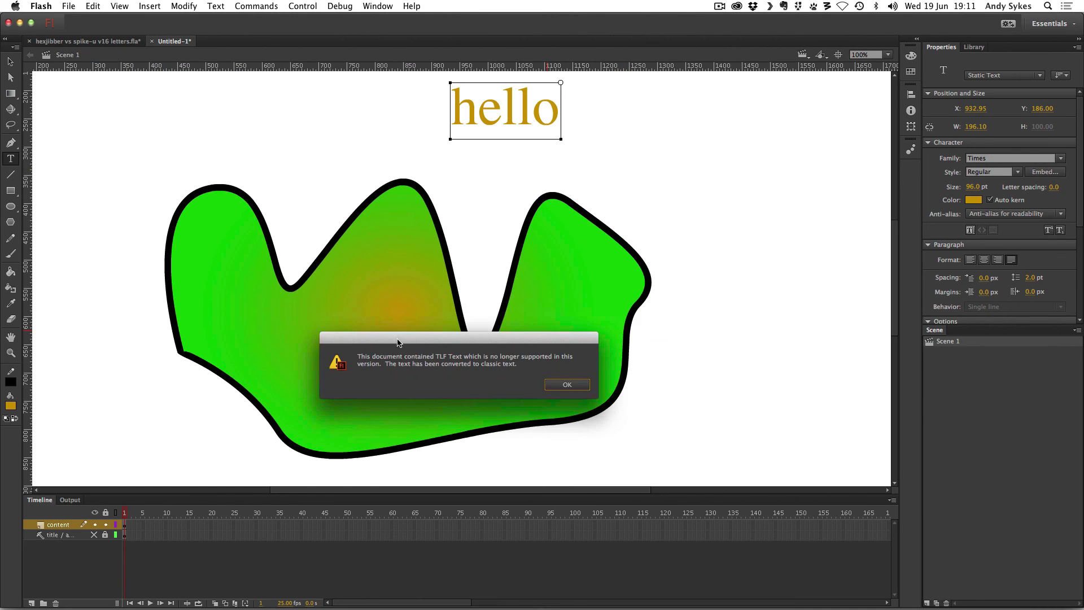
{"action": "left_click", "coordinate": [567, 385]}
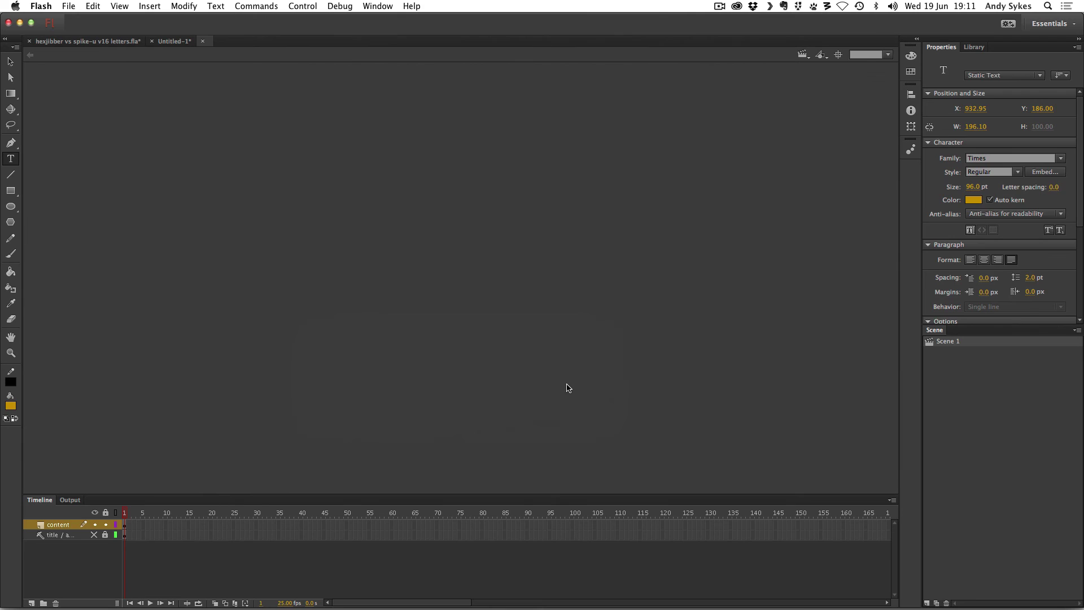
{"action": "key", "text": "super+minus"}
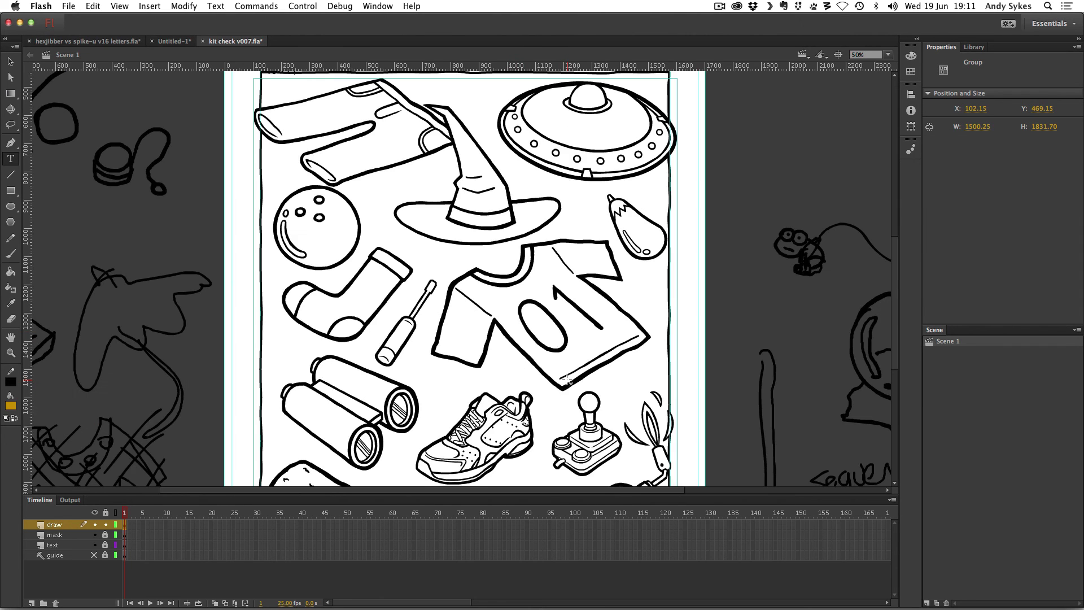
{"action": "scroll", "coordinate": [563, 335], "scroll_direction": "up", "scroll_amount": 10}
{"action": "scroll", "coordinate": [563, 335], "scroll_direction": "down", "scroll_amount": 2}
{"action": "scroll", "coordinate": [563, 335], "scroll_direction": "down", "scroll_amount": 2}
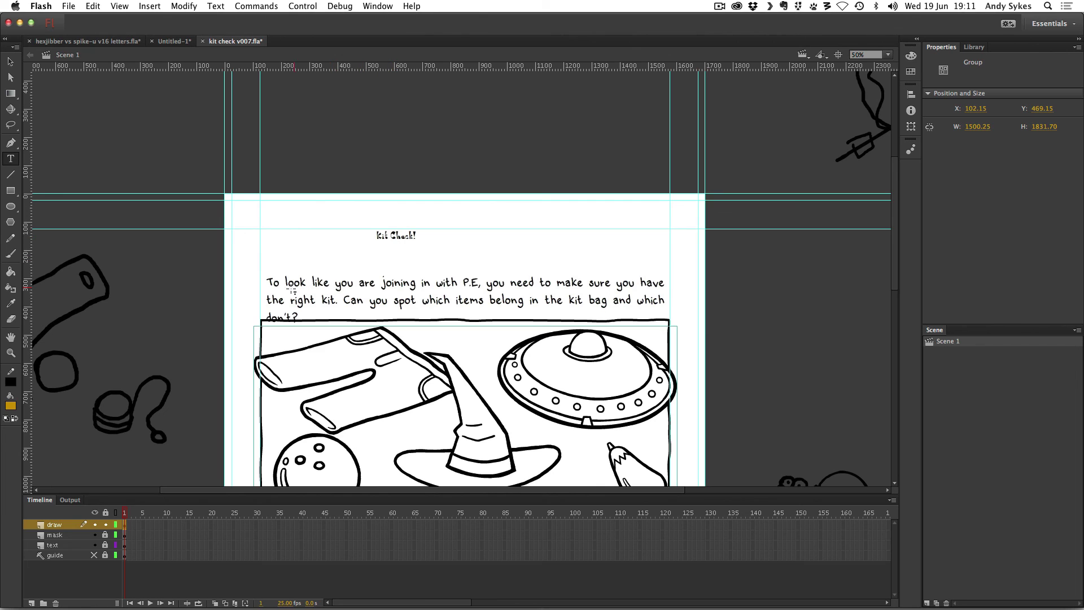
{"action": "key", "text": "super+equal"}
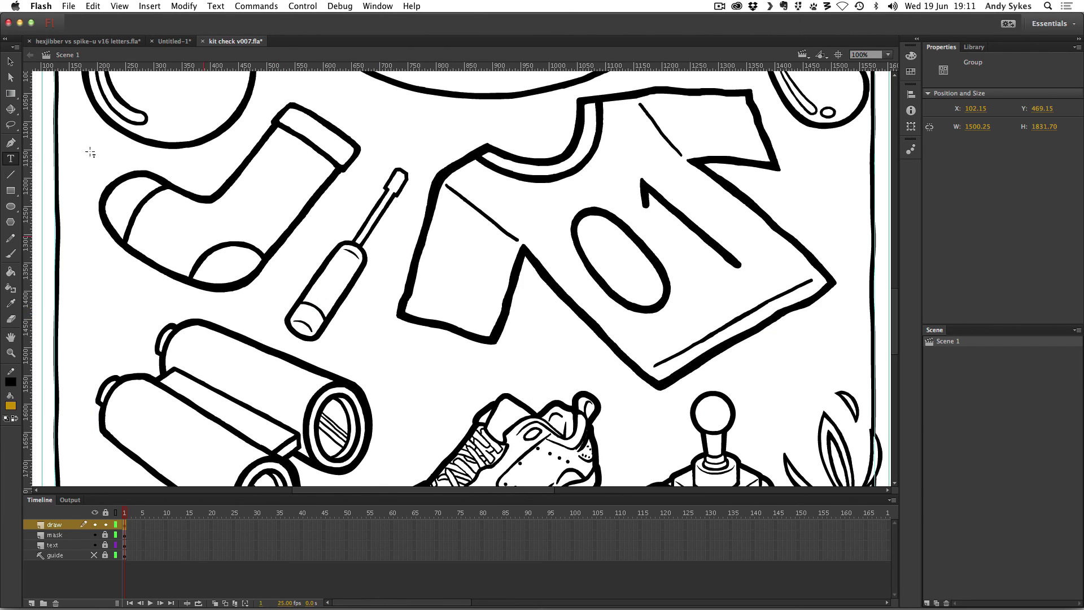
{"action": "scroll", "coordinate": [93, 152], "scroll_direction": "up", "scroll_amount": 10}
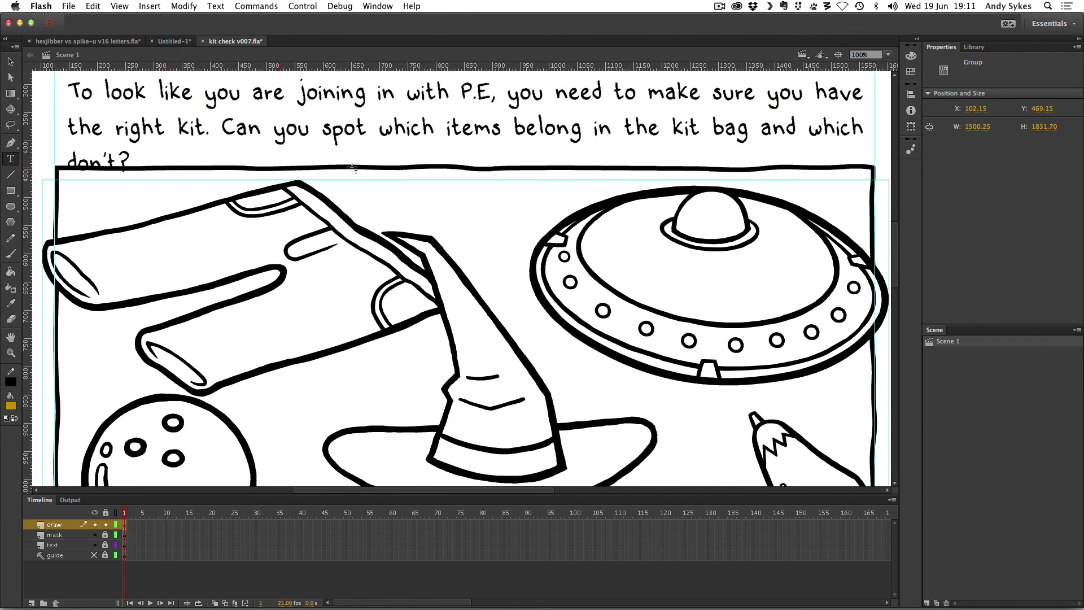
{"action": "scroll", "coordinate": [485, 296], "scroll_direction": "up", "scroll_amount": 3}
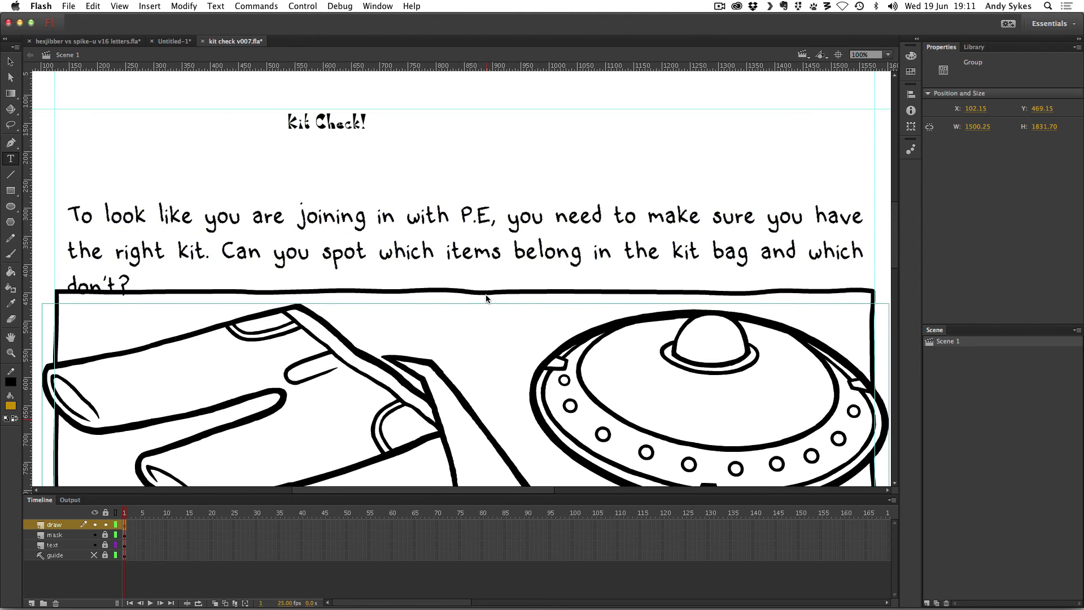